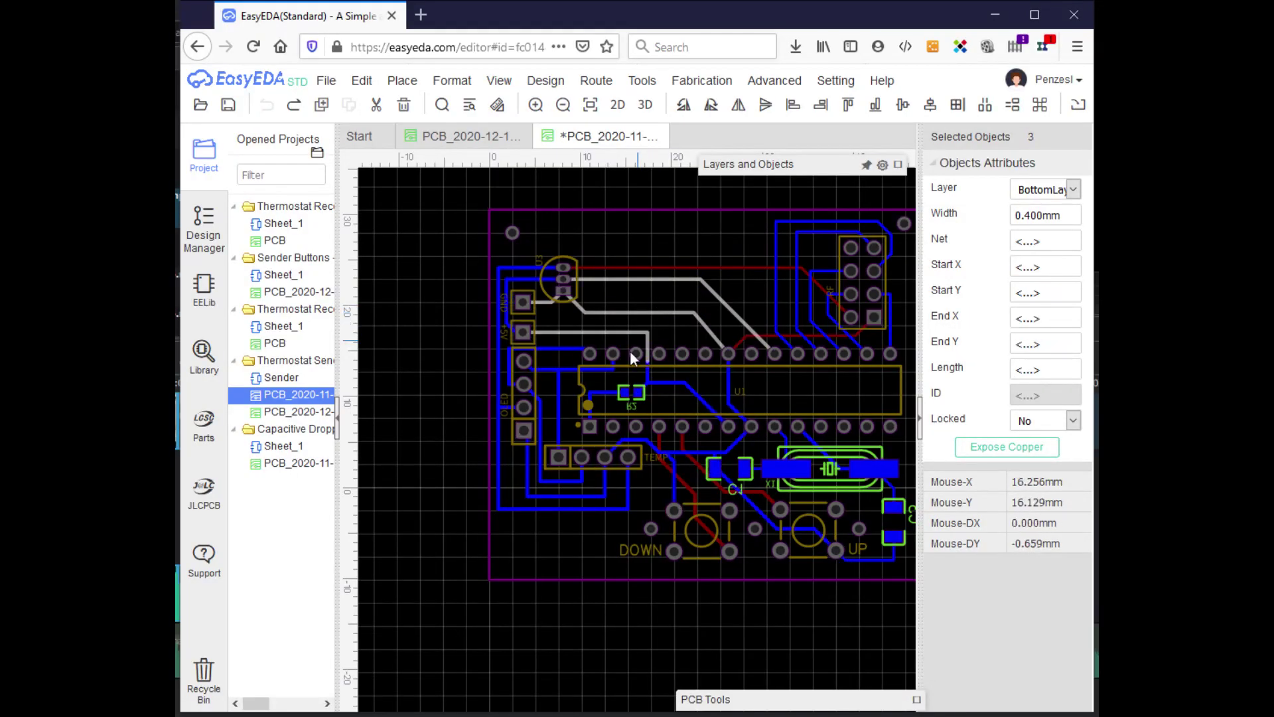
Add the remaining 0.4 mm bottom-layer tracks around U1 and the pin headers to the selection and set their width to 0.3 mm.
left_click(571, 349, "ctrl")
left_click(559, 368, "ctrl")
left_click(692, 392, "ctrl")
left_click(723, 388, "ctrl")
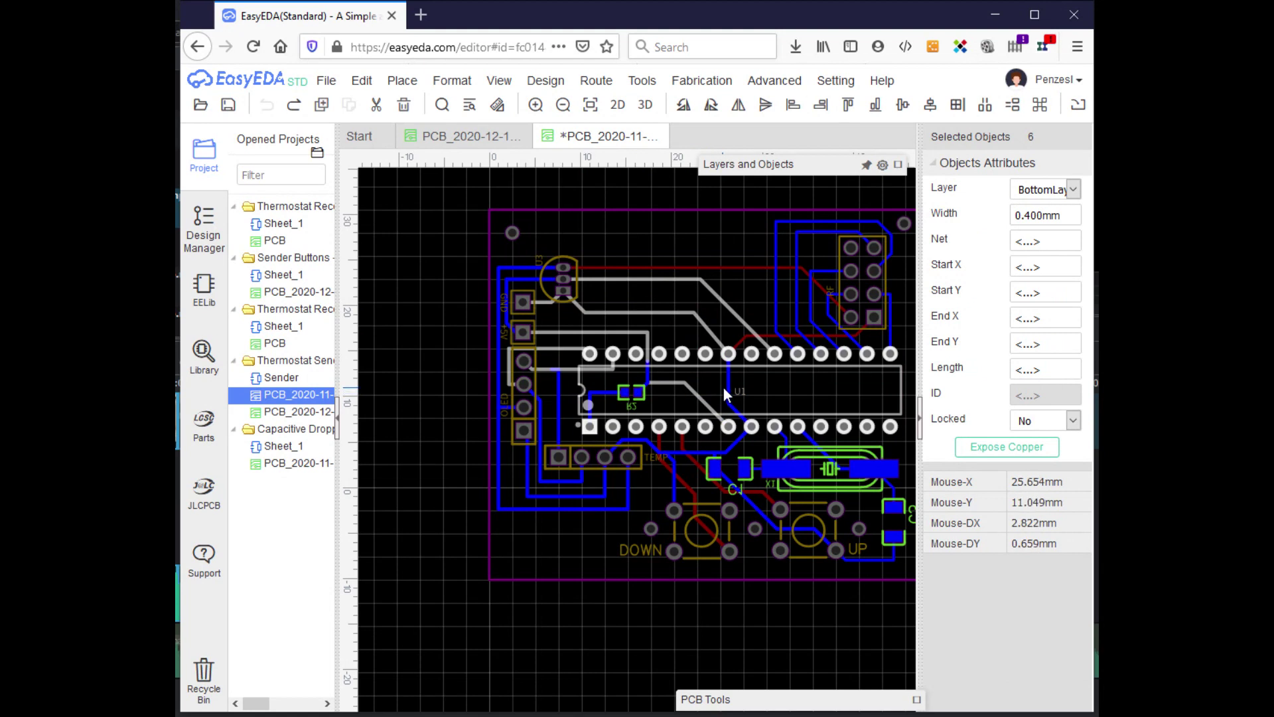
left_click(1032, 217)
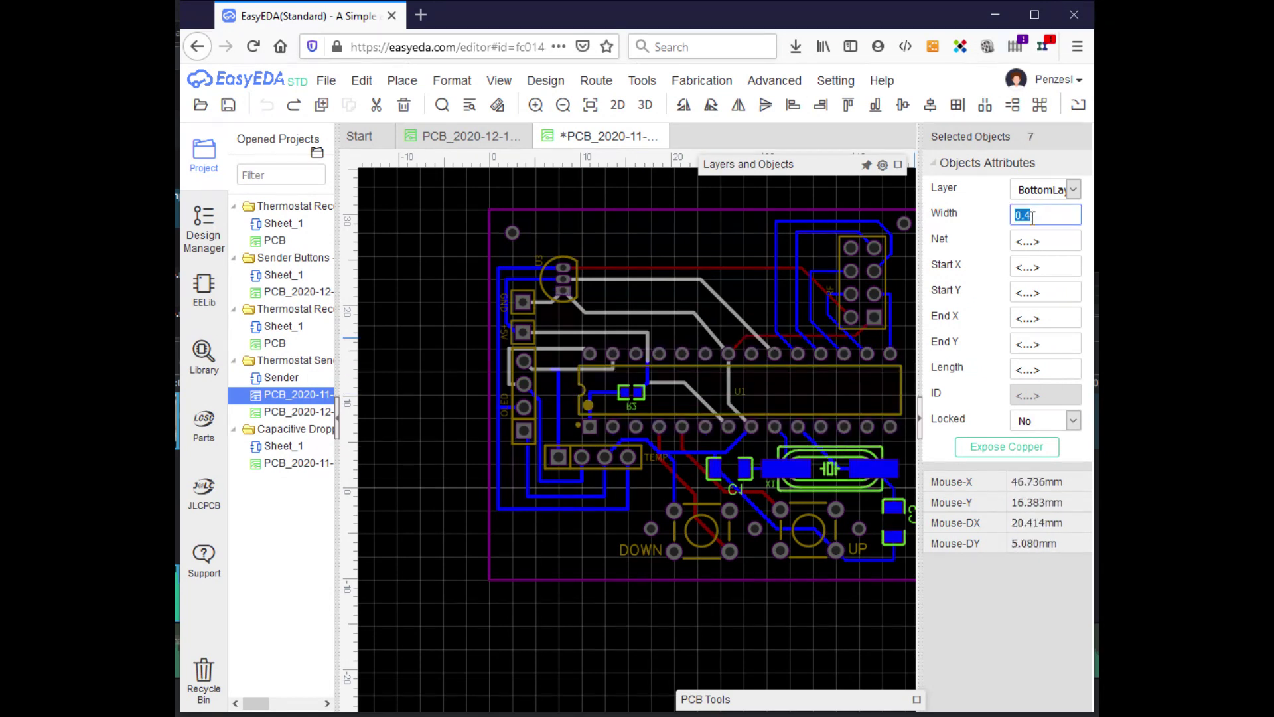
type("0.3")
key("Return")
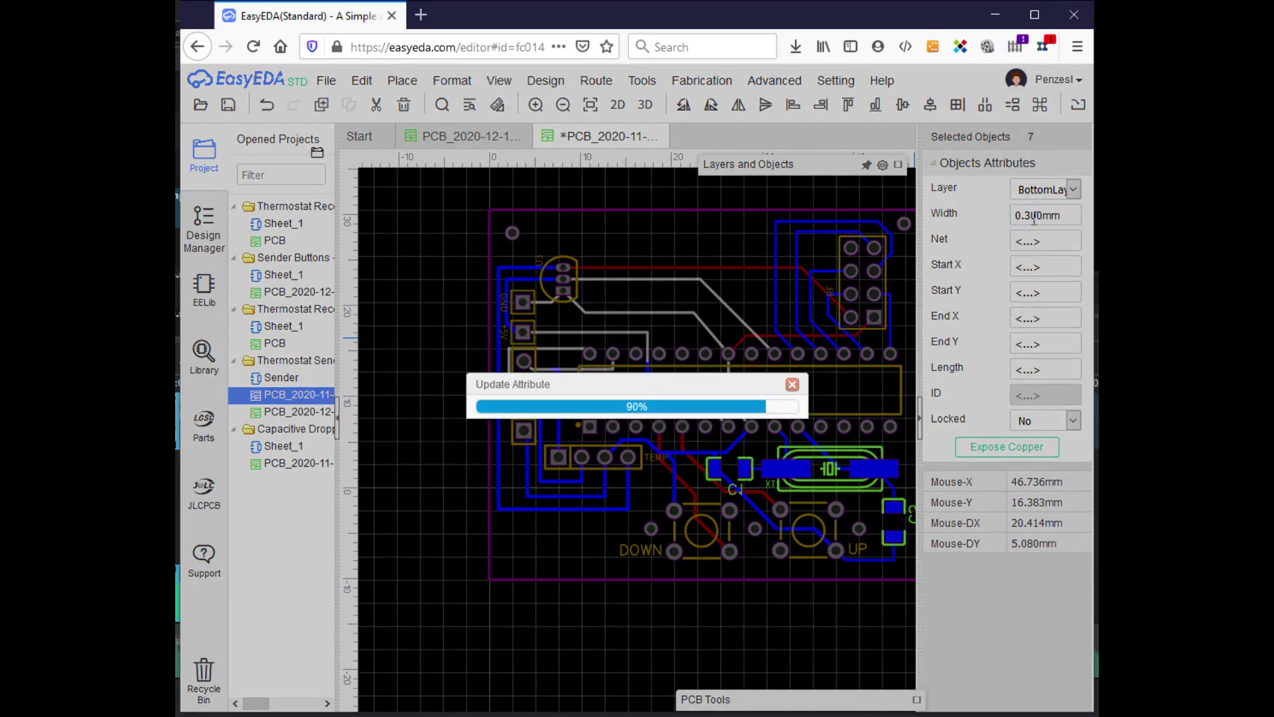
left_click(905, 263)
Reshape the outer U1_19 track around the RF header, squaring its upper corner and bringing it horizontally into its pad.
scroll(905, 263, "up", 2)
scroll(750, 404, "down", 1)
scroll(828, 313, "up", 2)
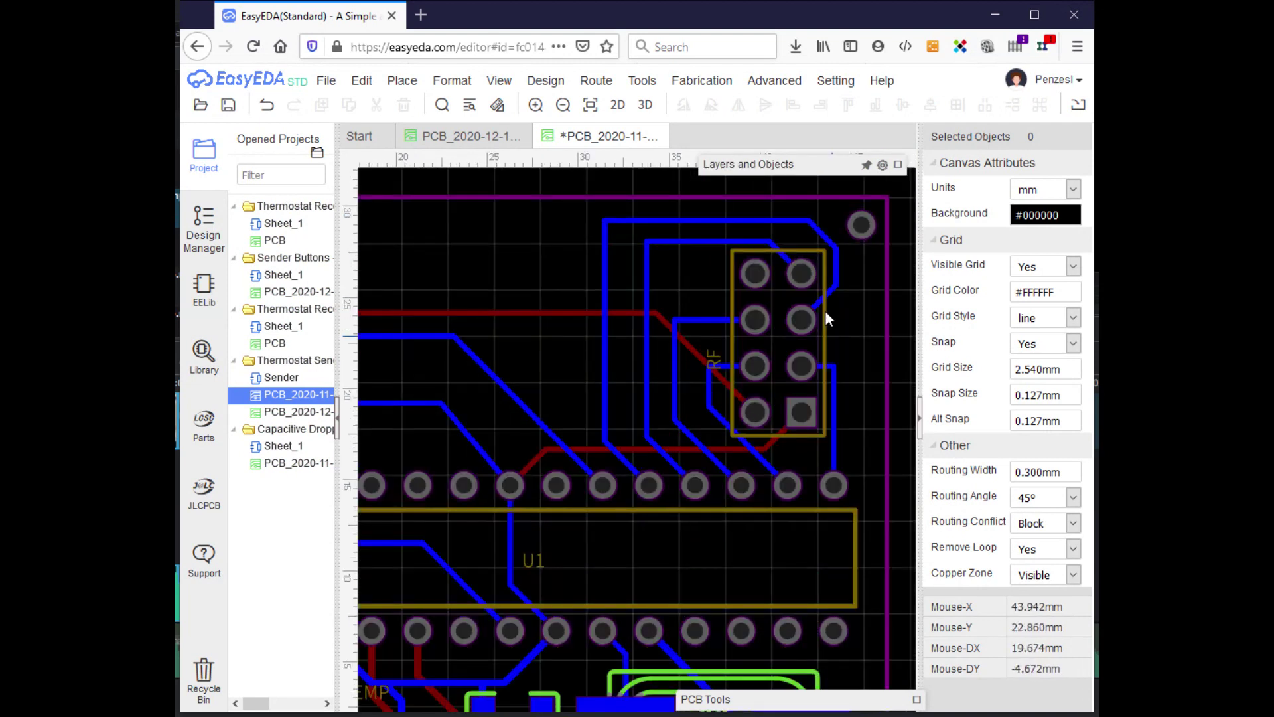
left_click(822, 233)
left_click_drag(822, 233, 837, 222)
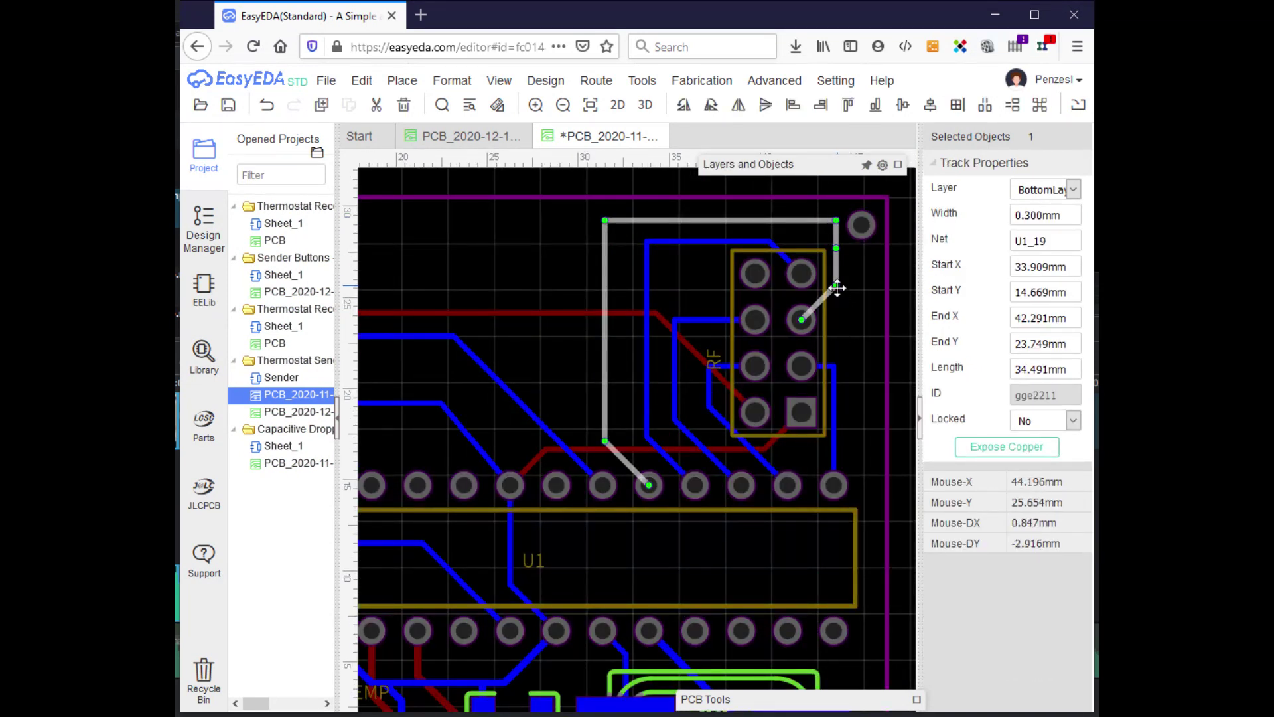
left_click_drag(825, 290, 828, 318)
Move the corner of the inner track above the RF header so it drops straight into its pad.
left_click(770, 242)
left_click_drag(769, 243, 801, 241)
left_click(809, 277)
scroll(808, 278, "down", 2)
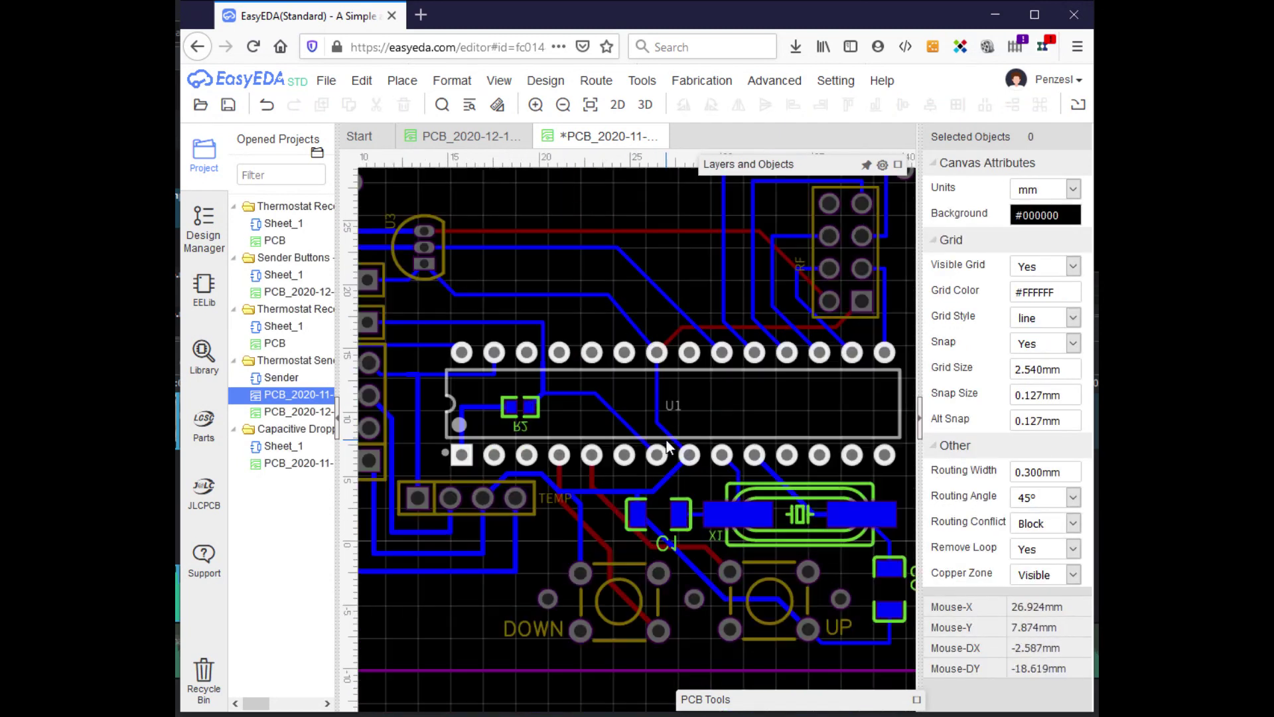
Reshape the two bottom-layer tracks beneath U1 so they run vertically into their lower-row pins.
scroll(672, 426, "up", 4)
left_click(684, 381)
left_click_drag(596, 416, 611, 382)
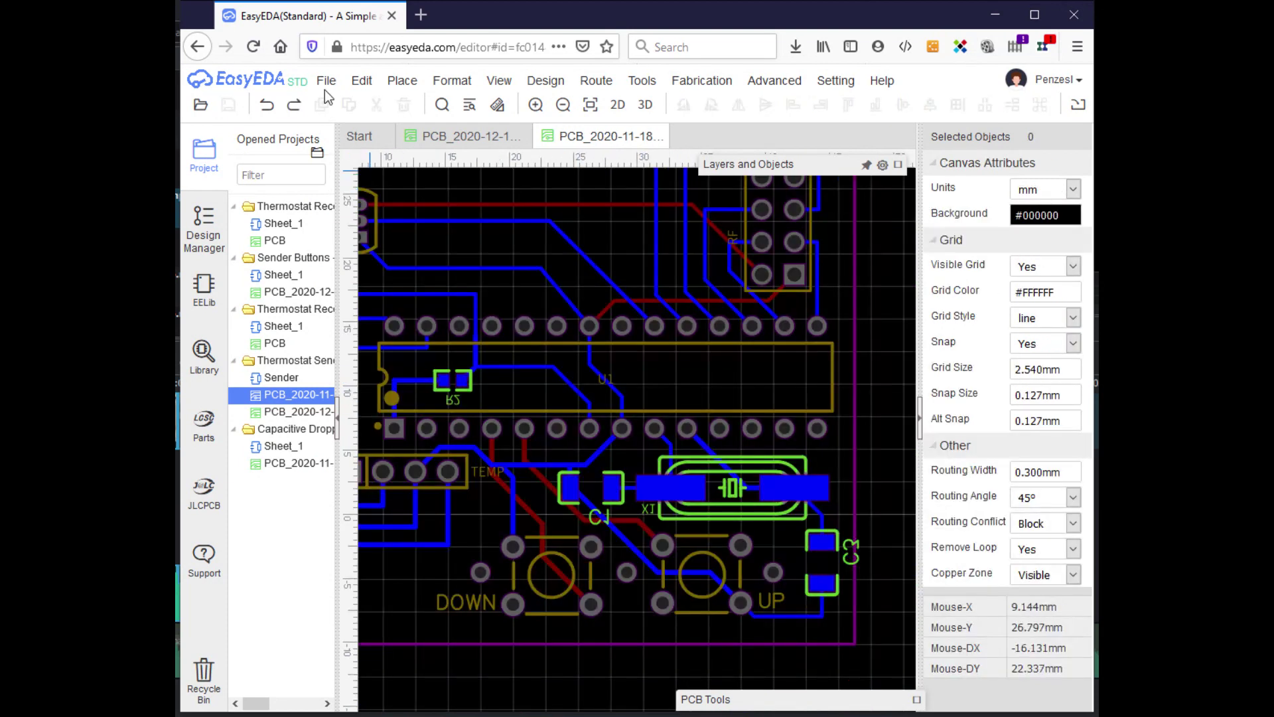
Generate the Gerber fabrication files for the board.
left_click(326, 81)
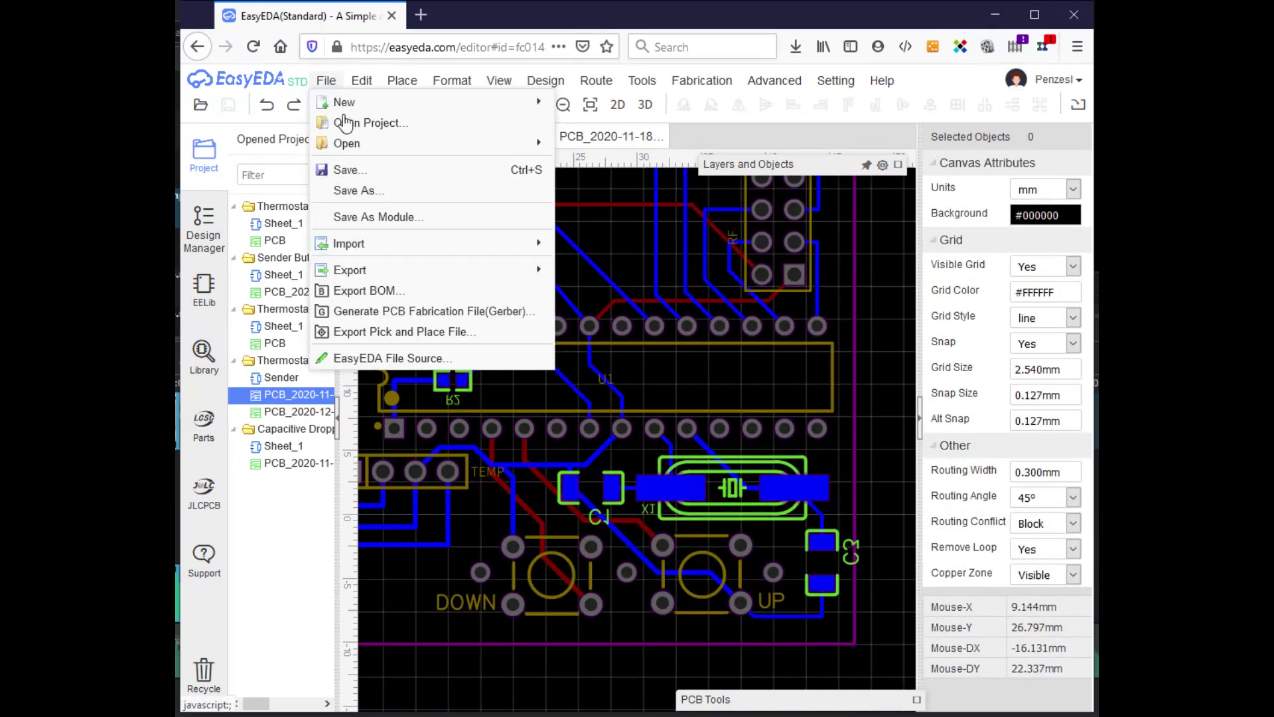
left_click(372, 311)
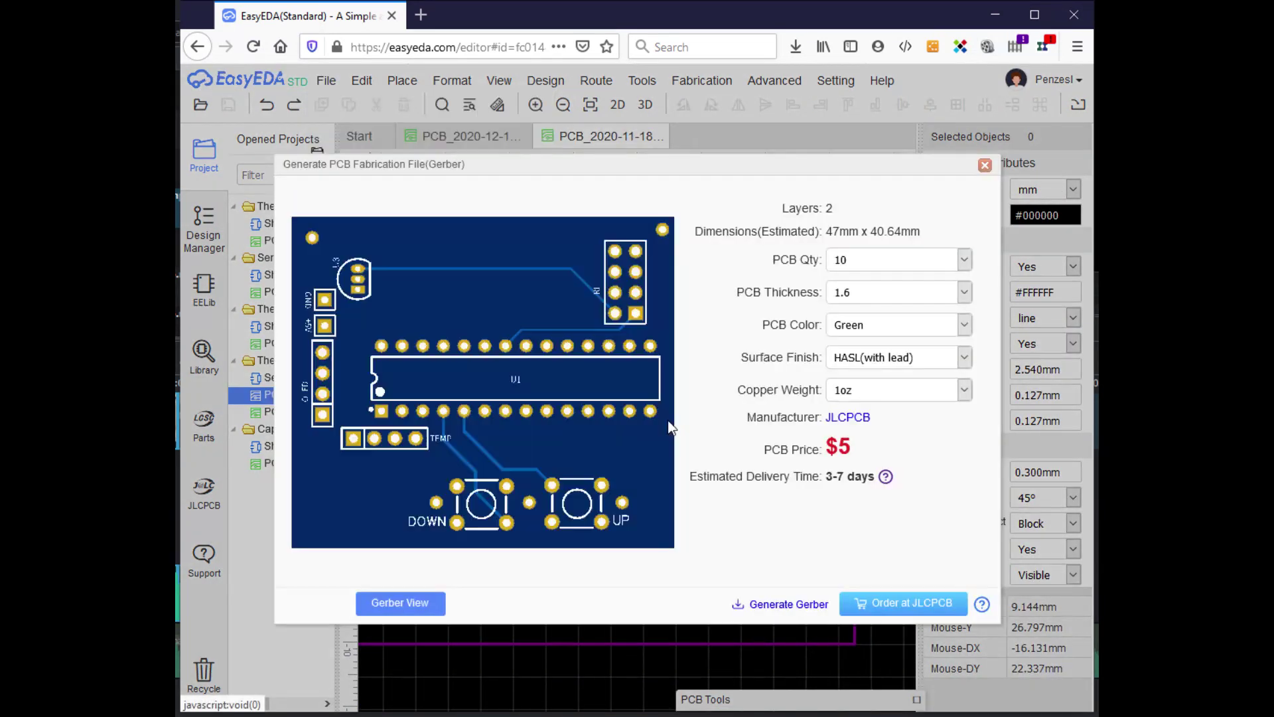
left_click(788, 604)
left_click(768, 474)
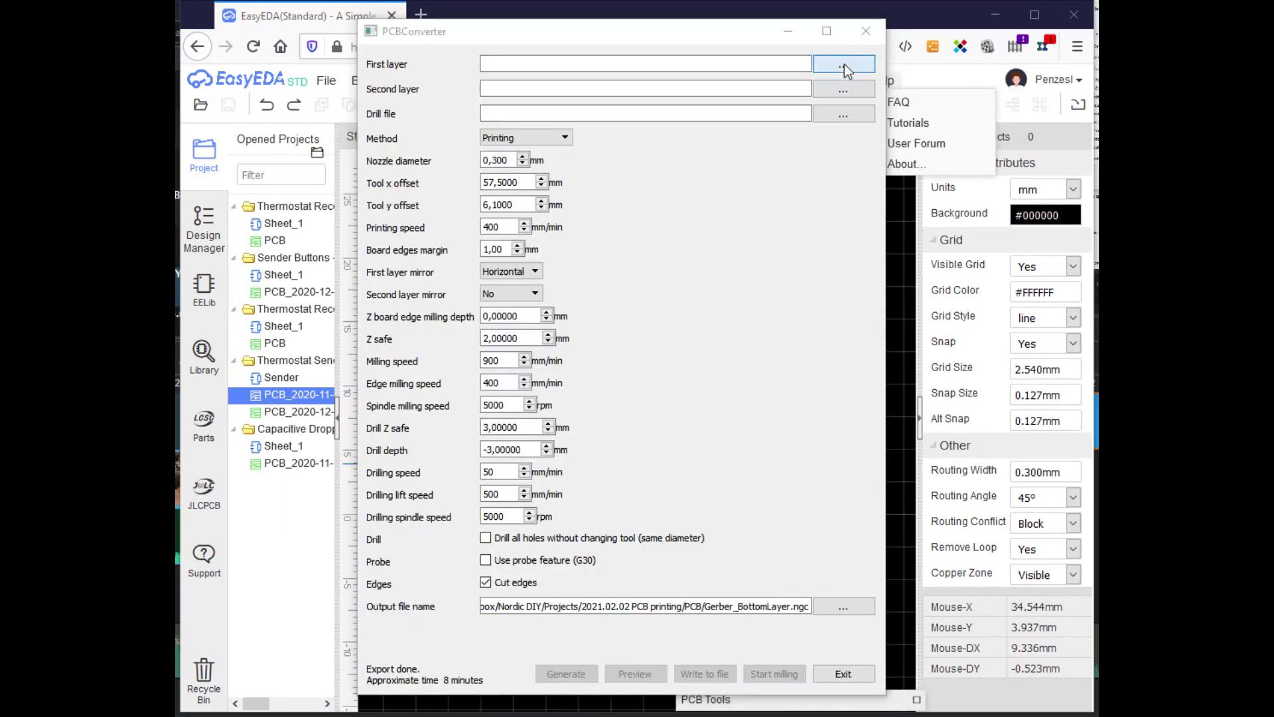
In PCBConverter, load Gerber_BottomLayer.GBL as the first layer and clear the drill file.
left_click(844, 64)
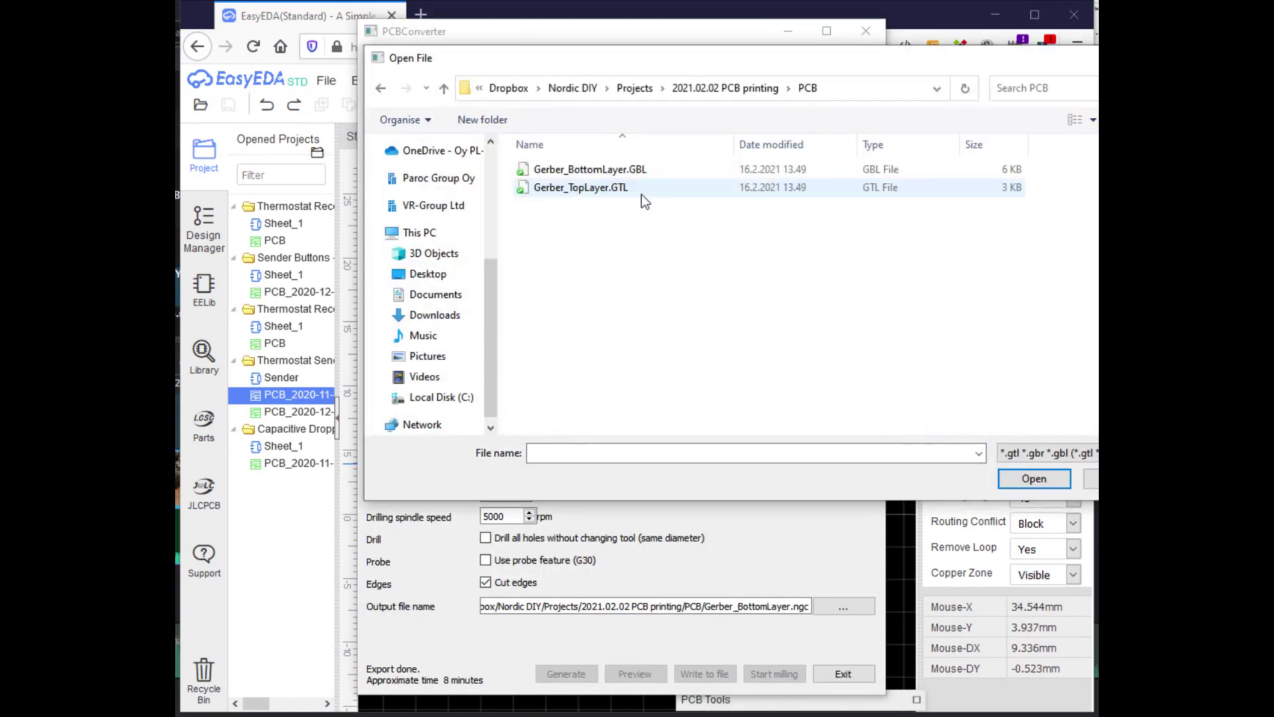
left_click(641, 194)
double_click(641, 194)
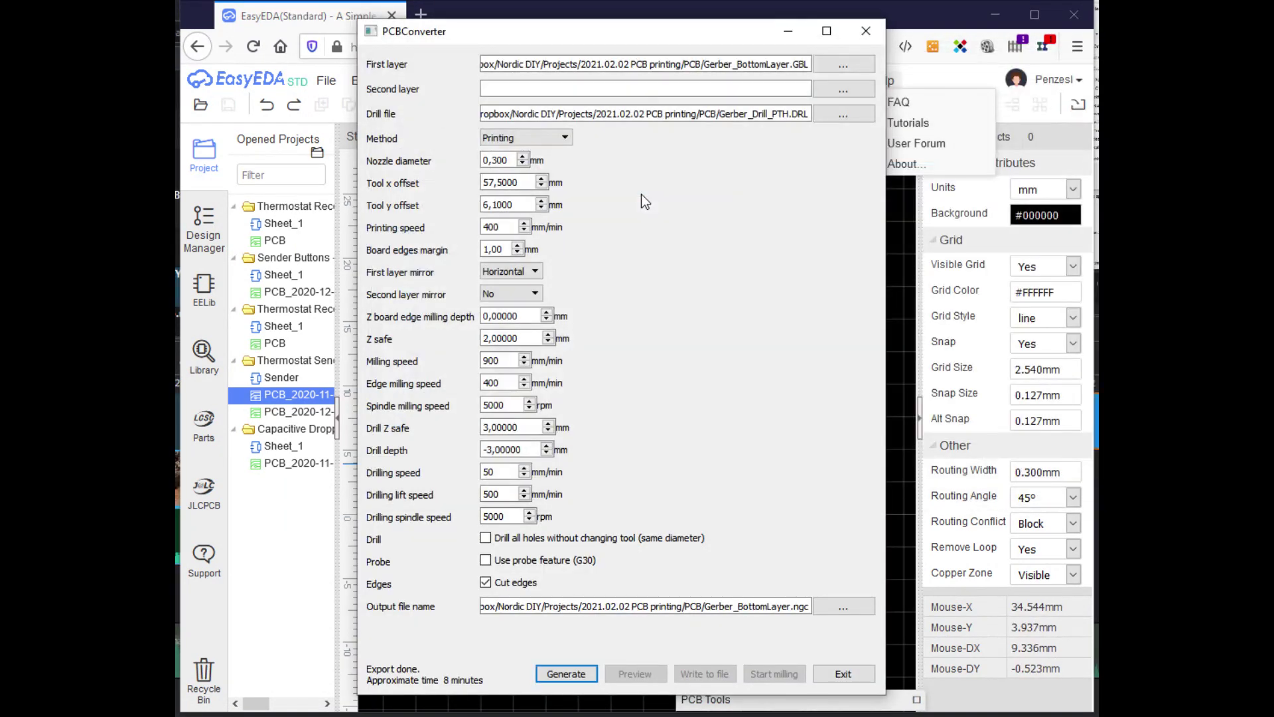
triple_click(647, 119)
key("BackSpace")
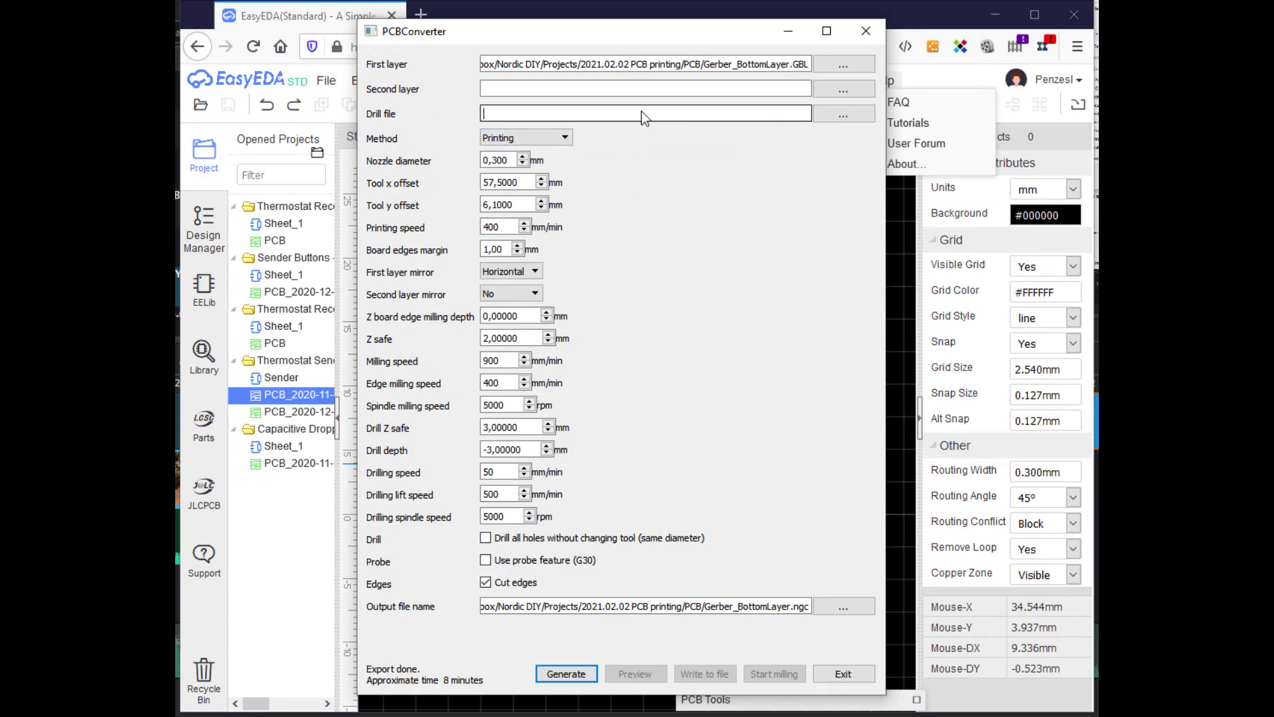
Choose the Printing method with a 0.3 mm nozzle diameter and horizontal mirroring for the first layer.
left_click(552, 139)
left_click(546, 142)
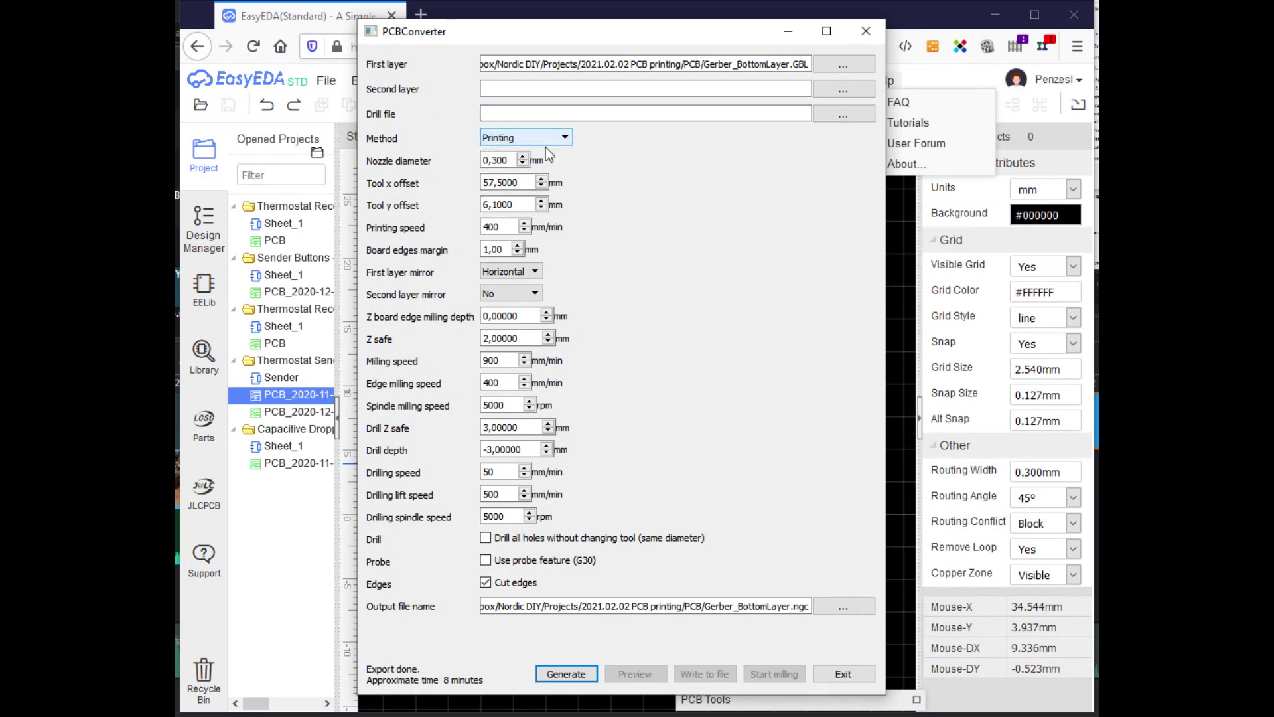
left_click(513, 162)
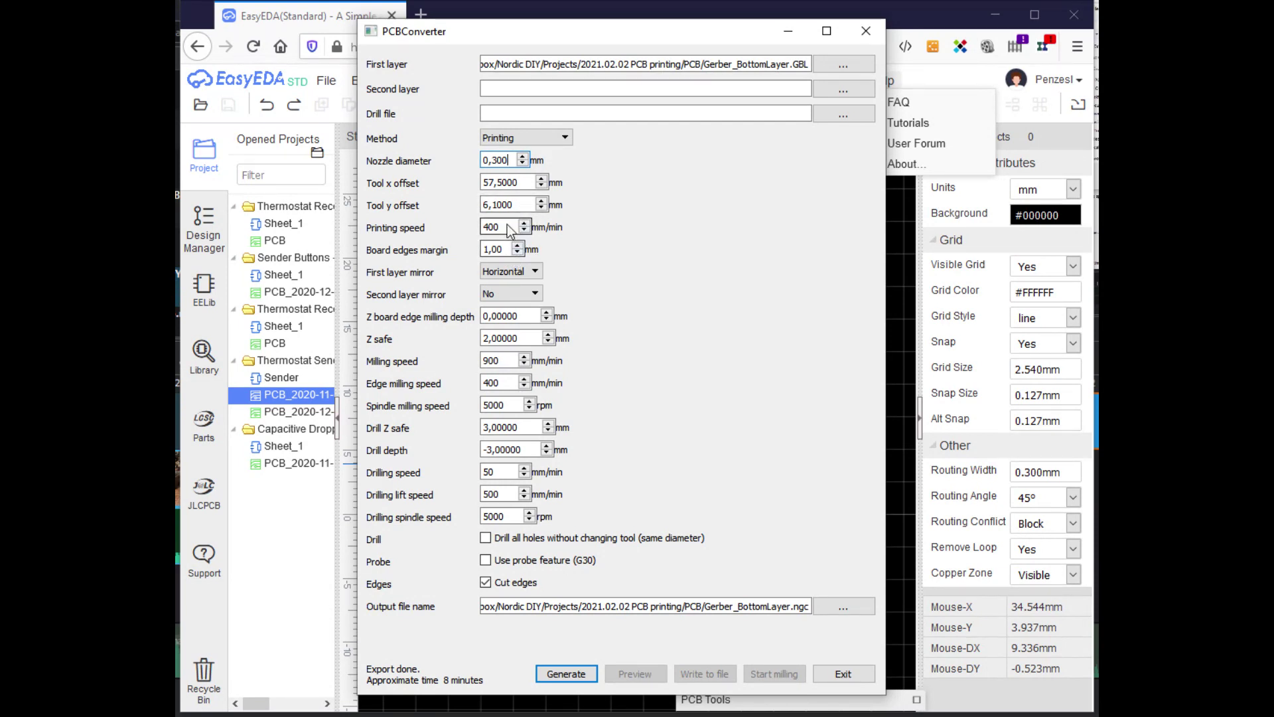
left_click(514, 276)
left_click(517, 307)
Generate the G-code, check the contour preview and write the result to Gerber_BottomLayer.ngc.
left_click(561, 674)
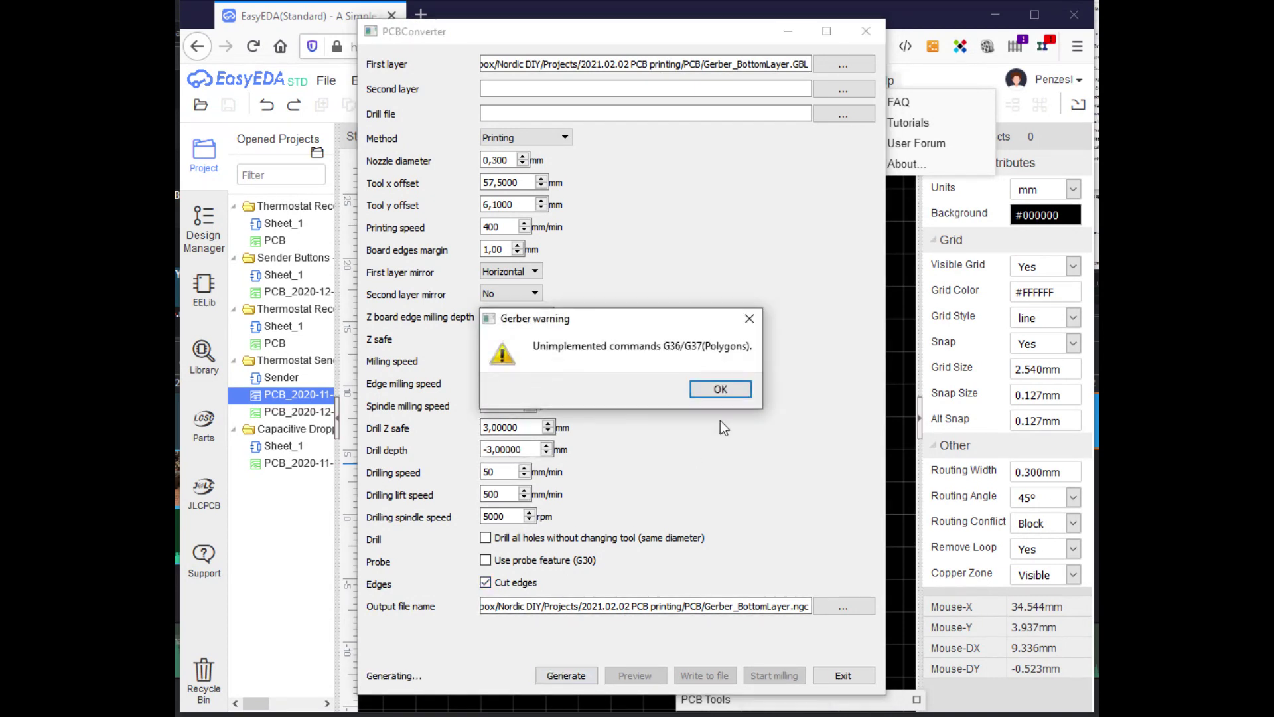
left_click(734, 396)
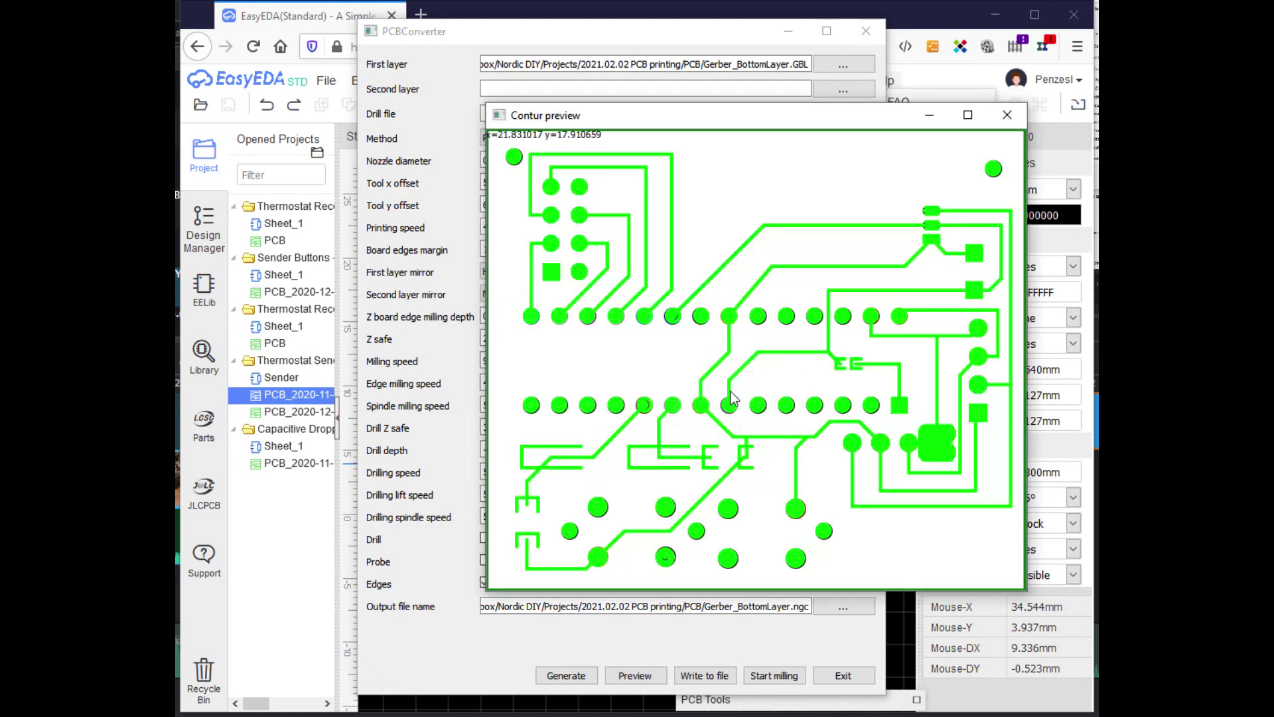
left_click(1007, 115)
left_click(692, 675)
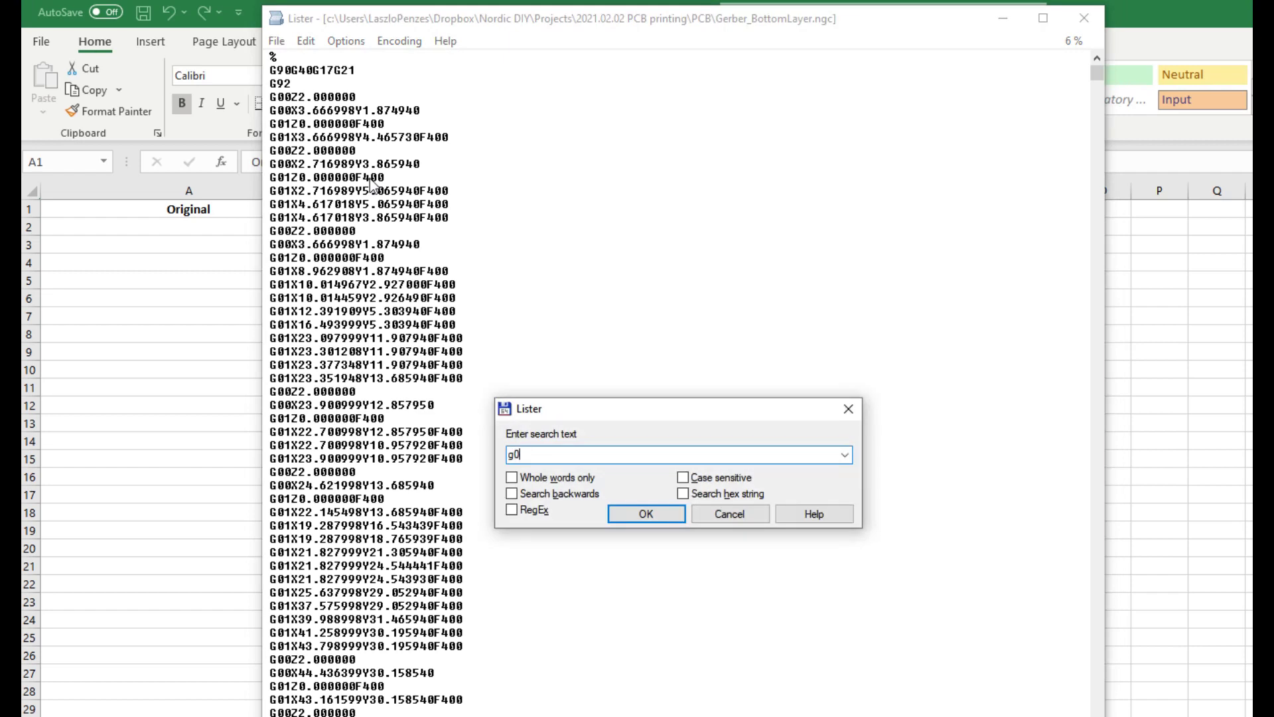
Search Gerber_BottomLayer.ngc in Lister for G02 arc commands.
key("Return")
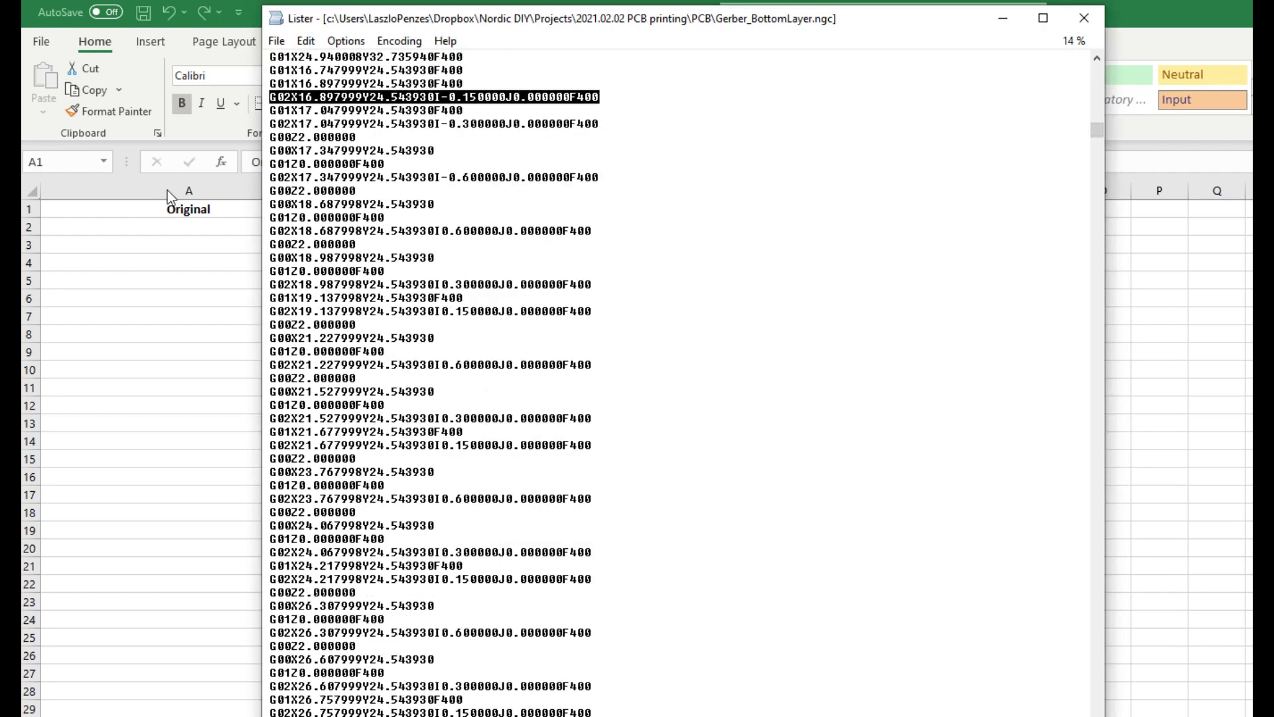
key("Escape")
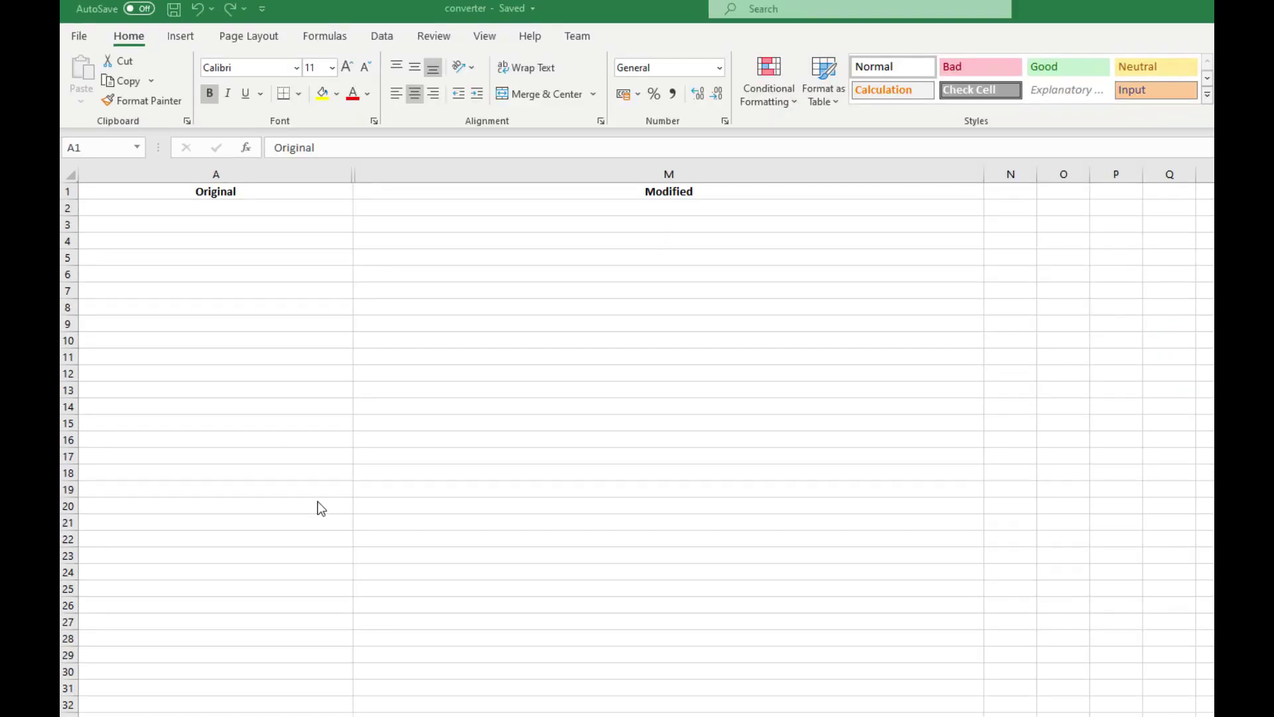
View Gerber_BottomLayer.ngc in Lister again and copy its entire text.
key("F3")
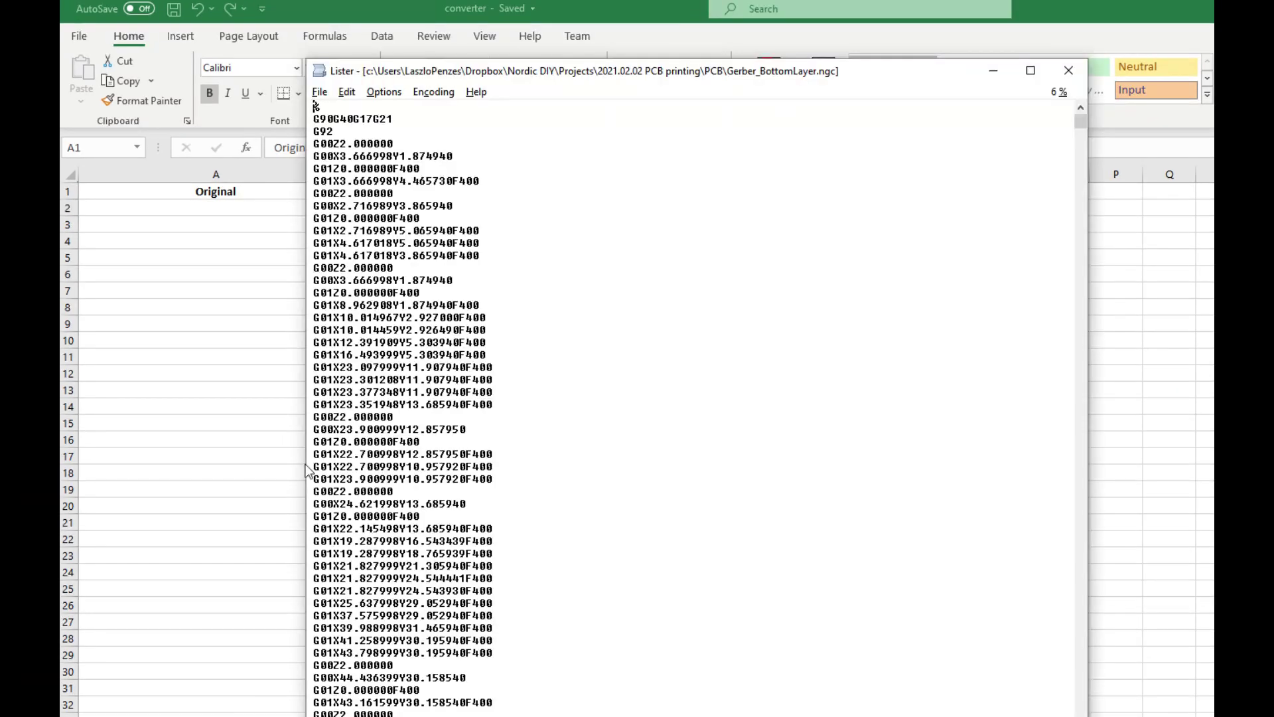
left_click(352, 94)
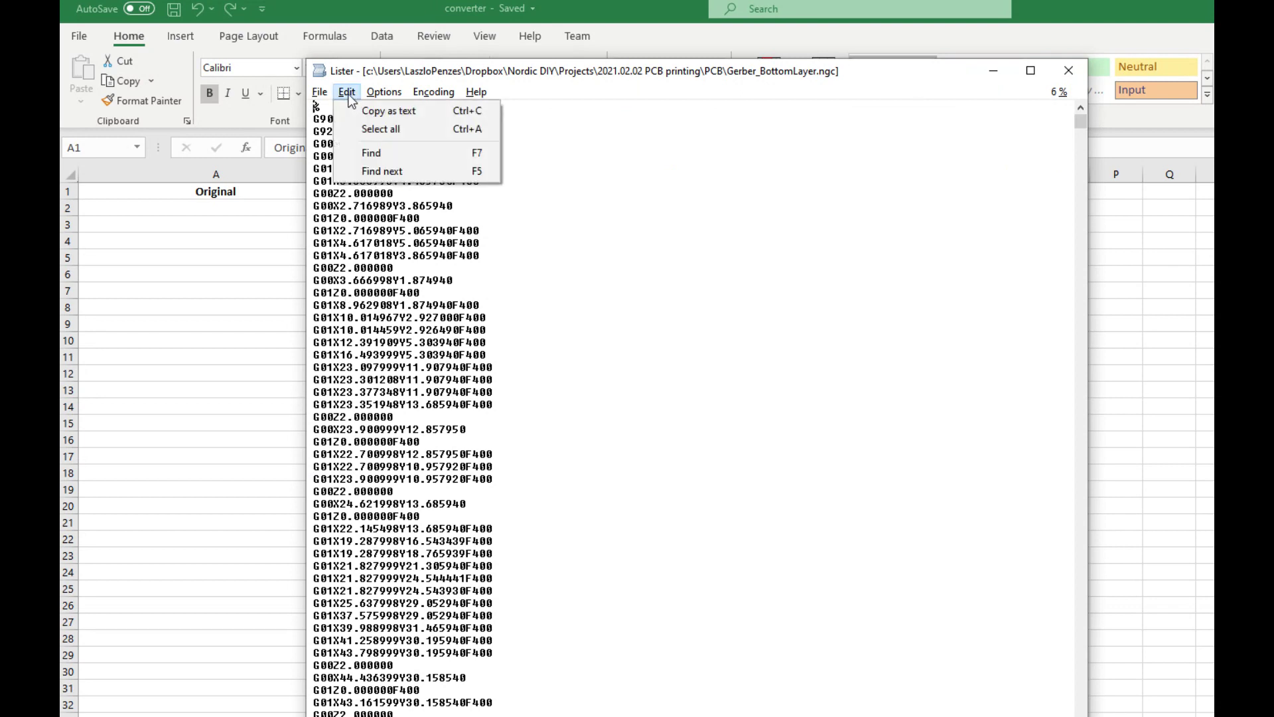
left_click(364, 129)
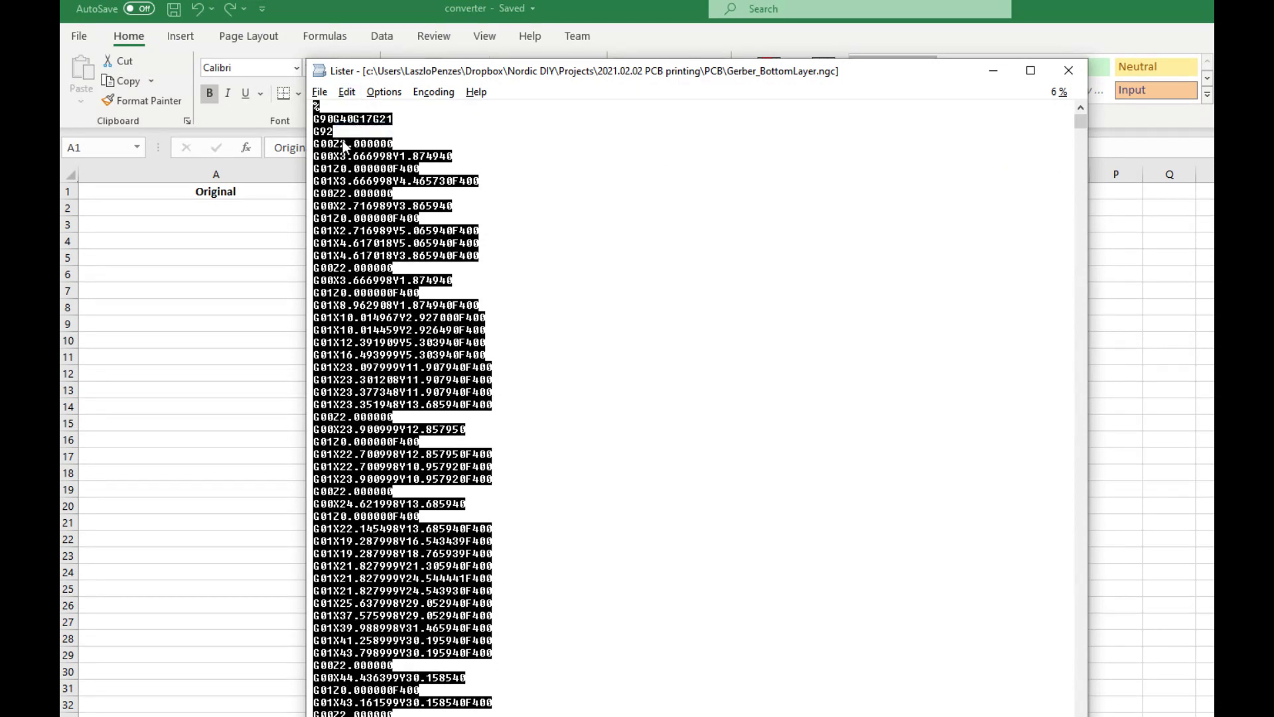
right_click(342, 141)
left_click(361, 150)
key("Escape")
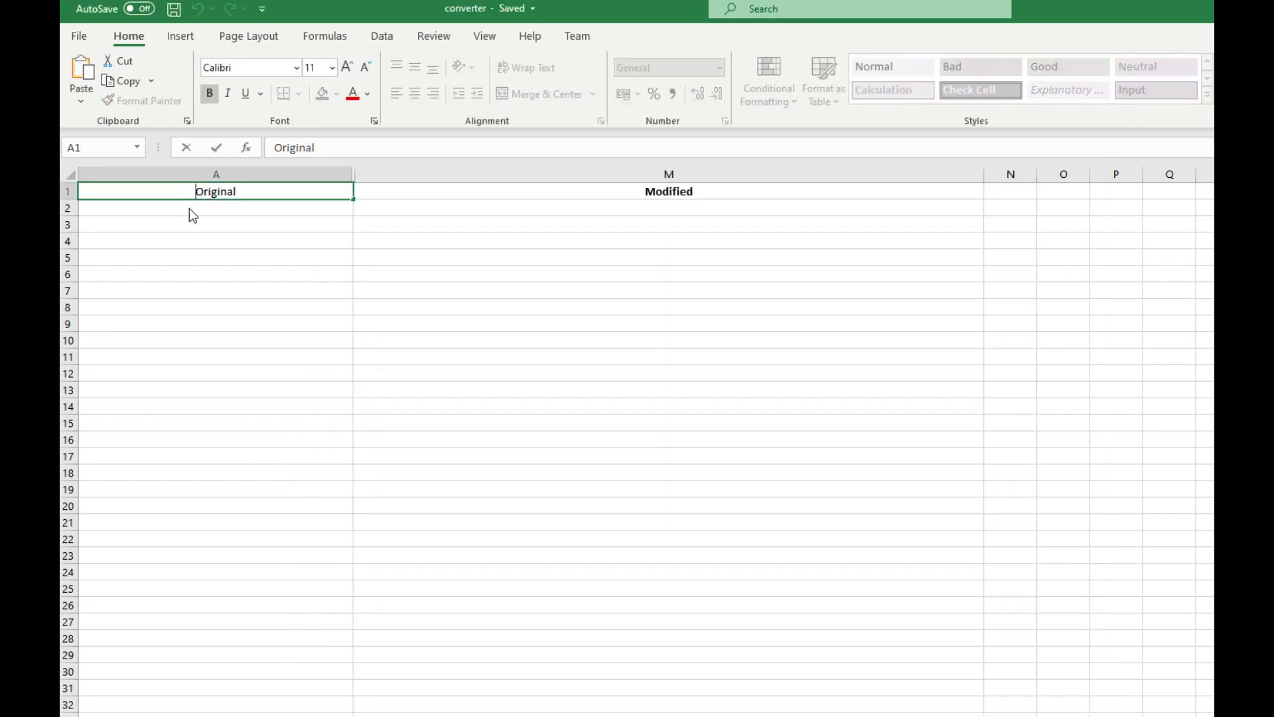
Paste the G-code into the Original column of the converter workbook in Excel, starting at A2.
left_click(189, 207)
right_click(189, 207)
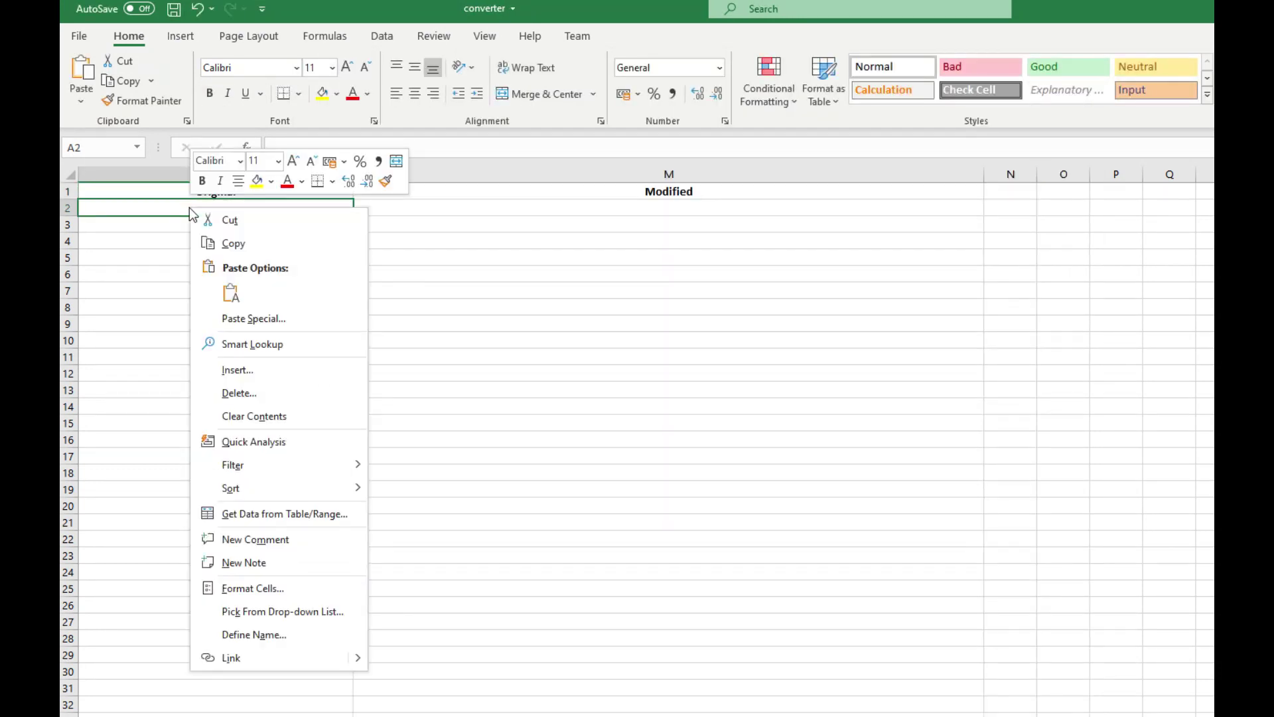
left_click(231, 293)
Compare the Original and Modified columns at the G02 rows and check the size offset in cell B2 of Sheet2.
left_click(213, 257)
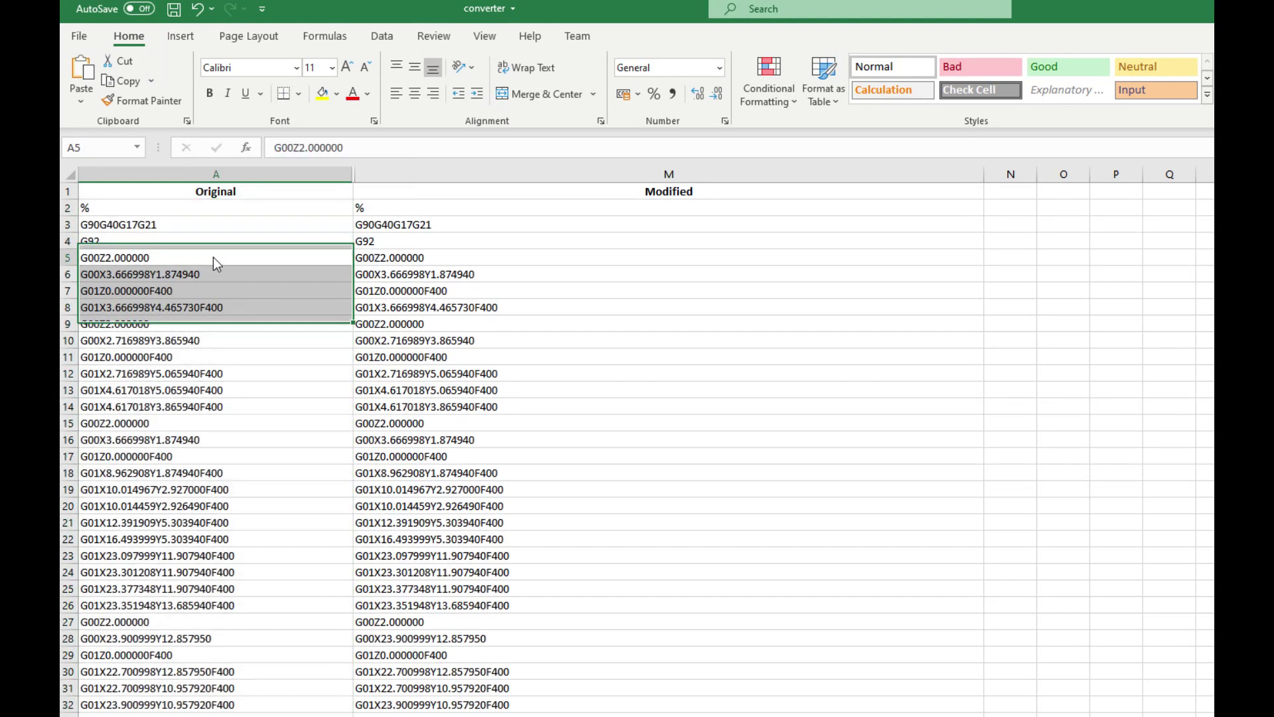
scroll(392, 398, "down", 10)
scroll(392, 398, "down", 11)
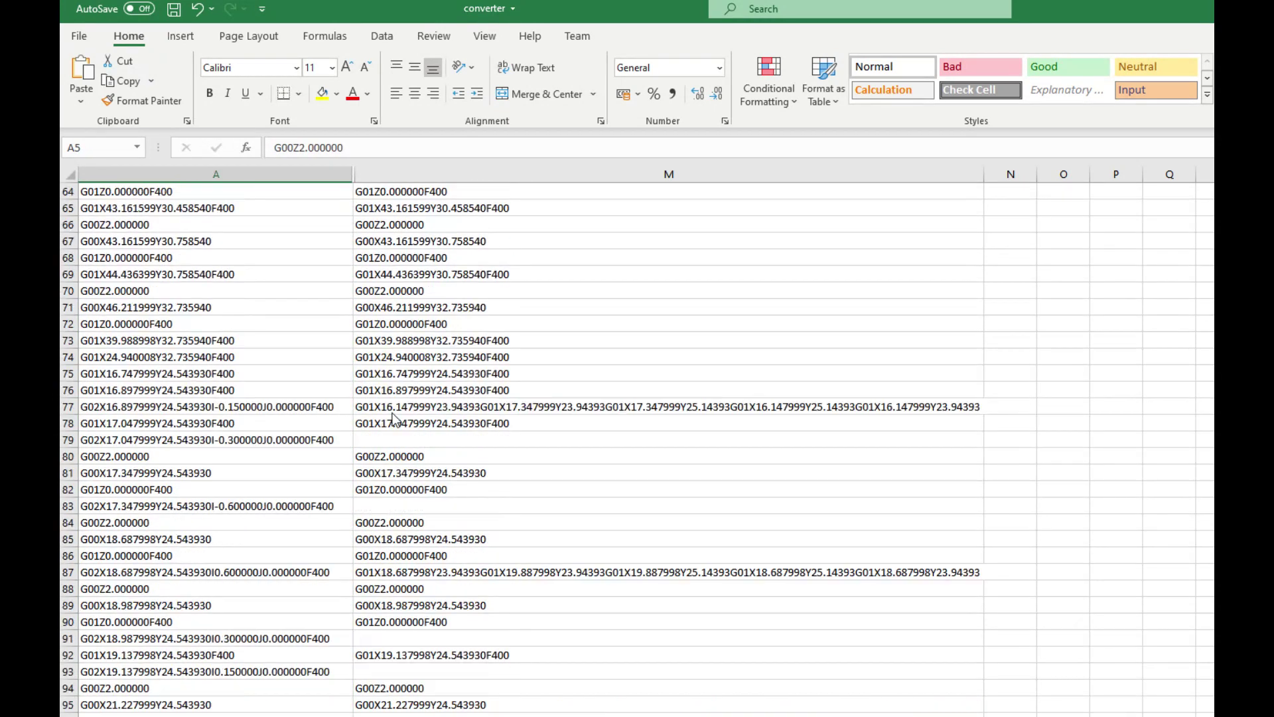
left_click_drag(307, 414, 339, 420)
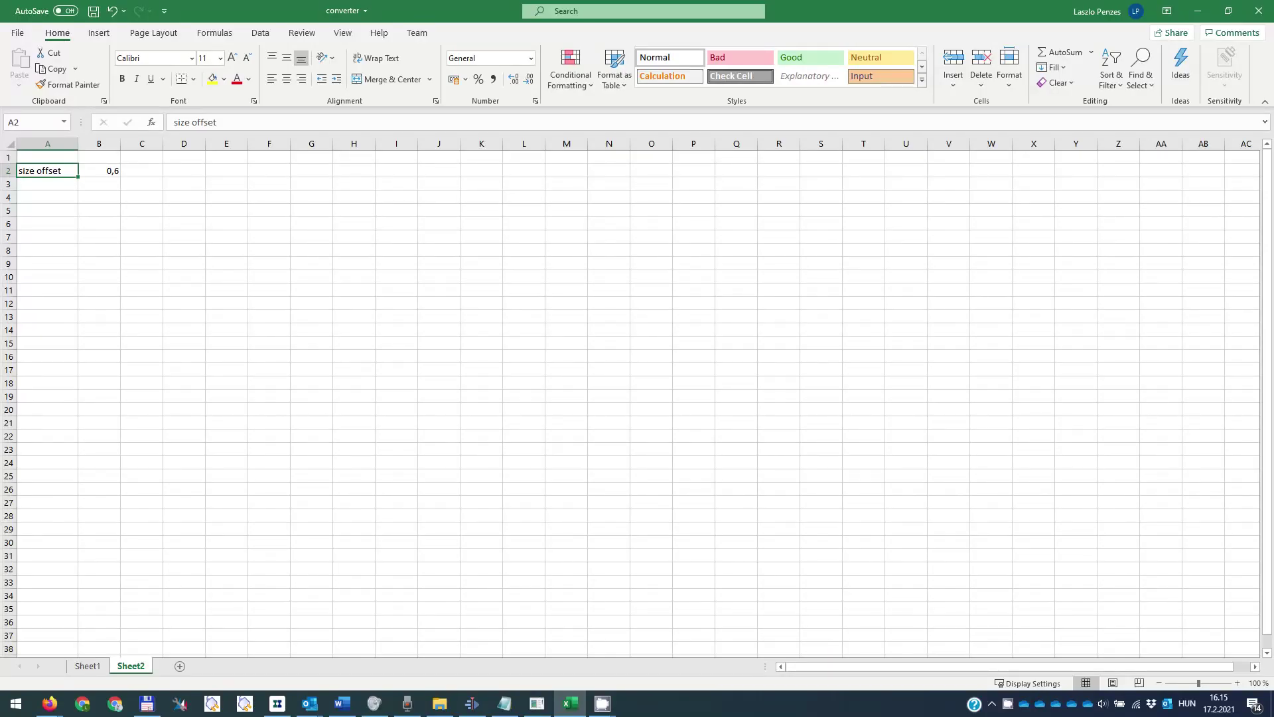
left_click(99, 170)
key("F2")
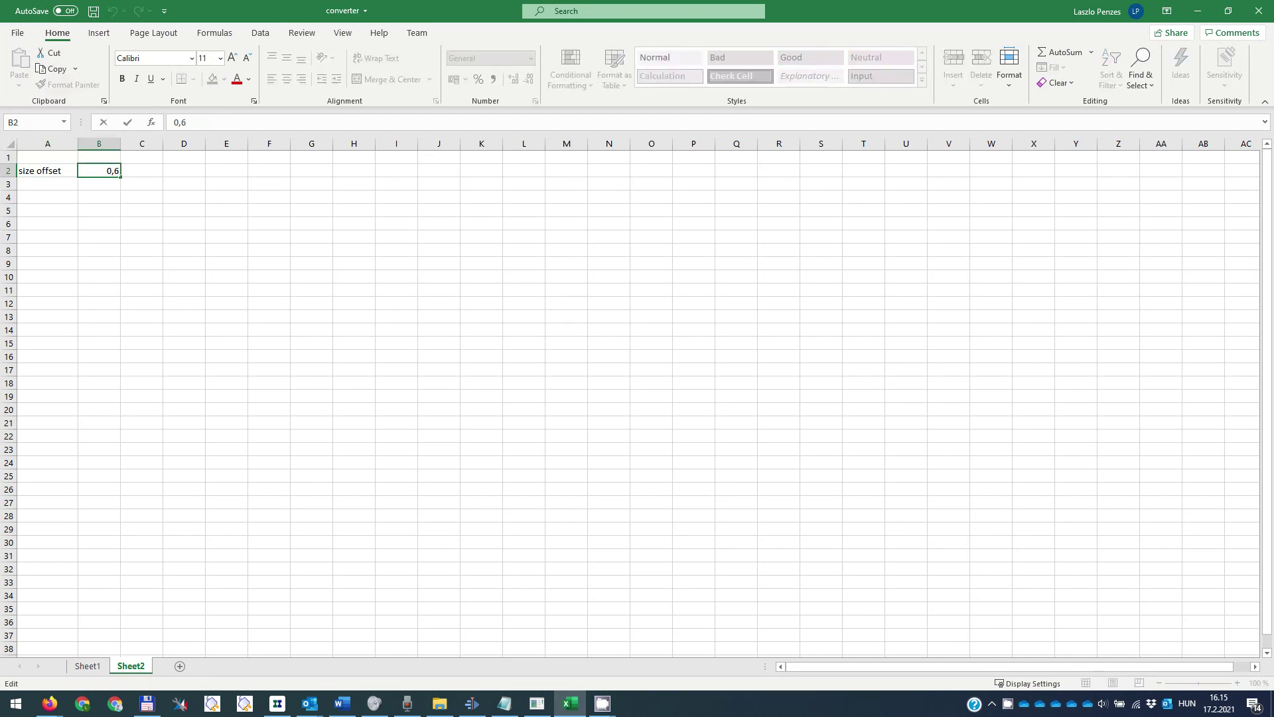
key("Return")
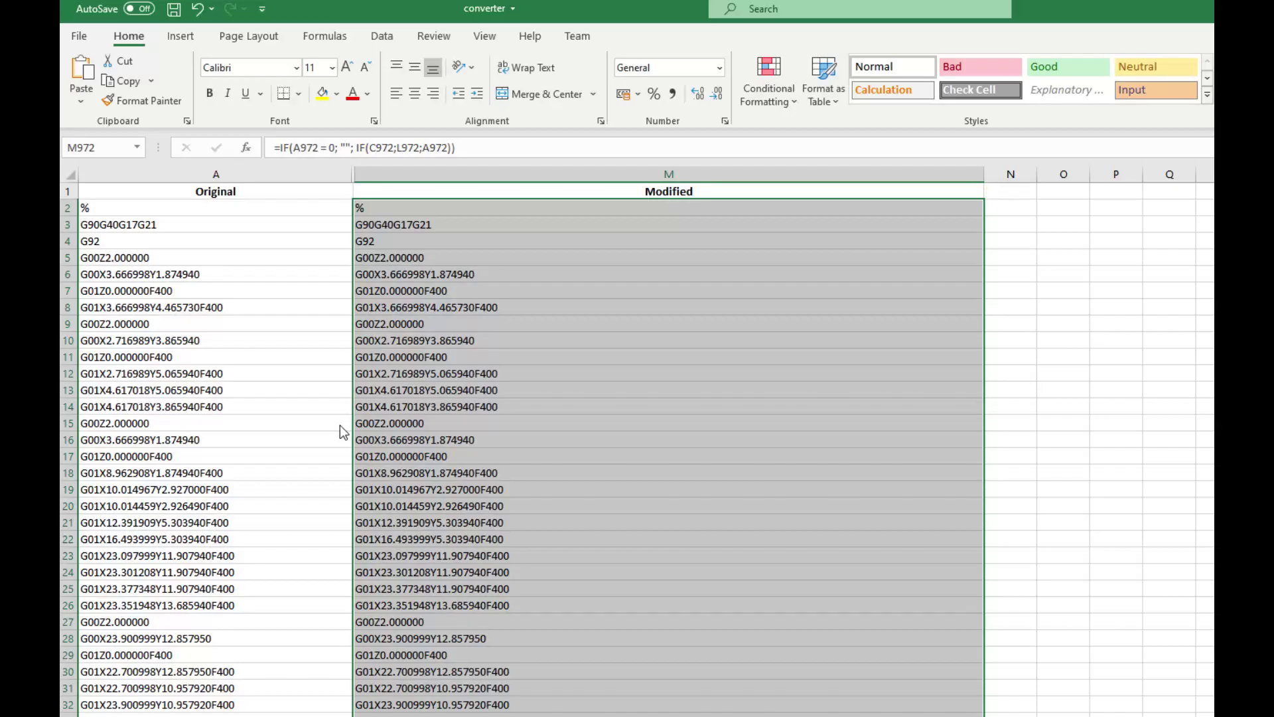
Copy the Modified column's G-code through row 972 and paste it into Gerber_BottomLayer modified.ngc in Notepad.
right_click(421, 292)
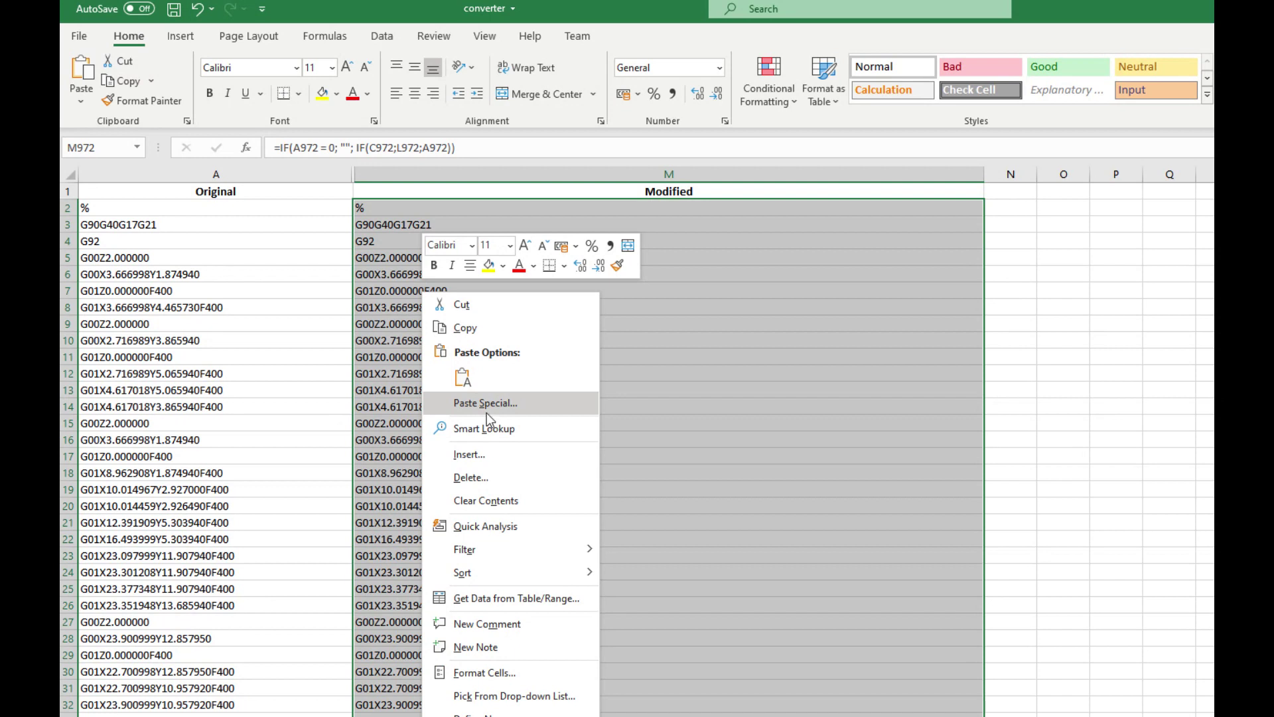
left_click(479, 329)
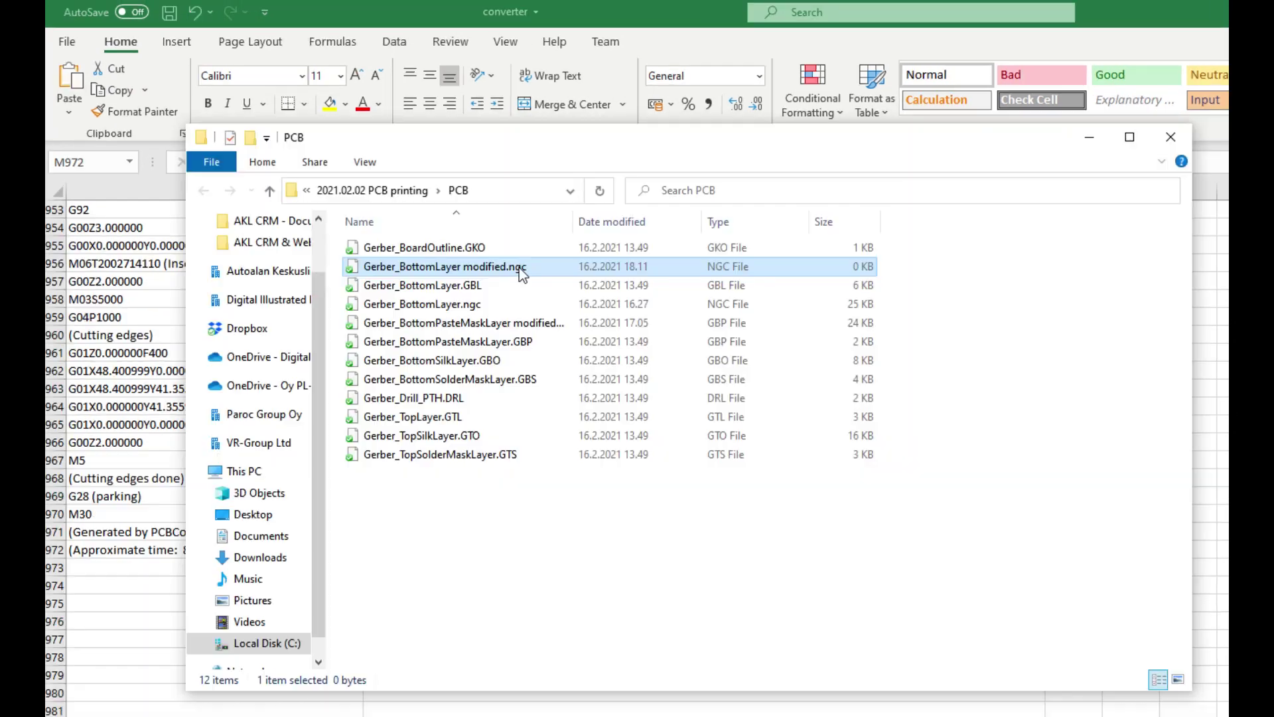
double_click(519, 268)
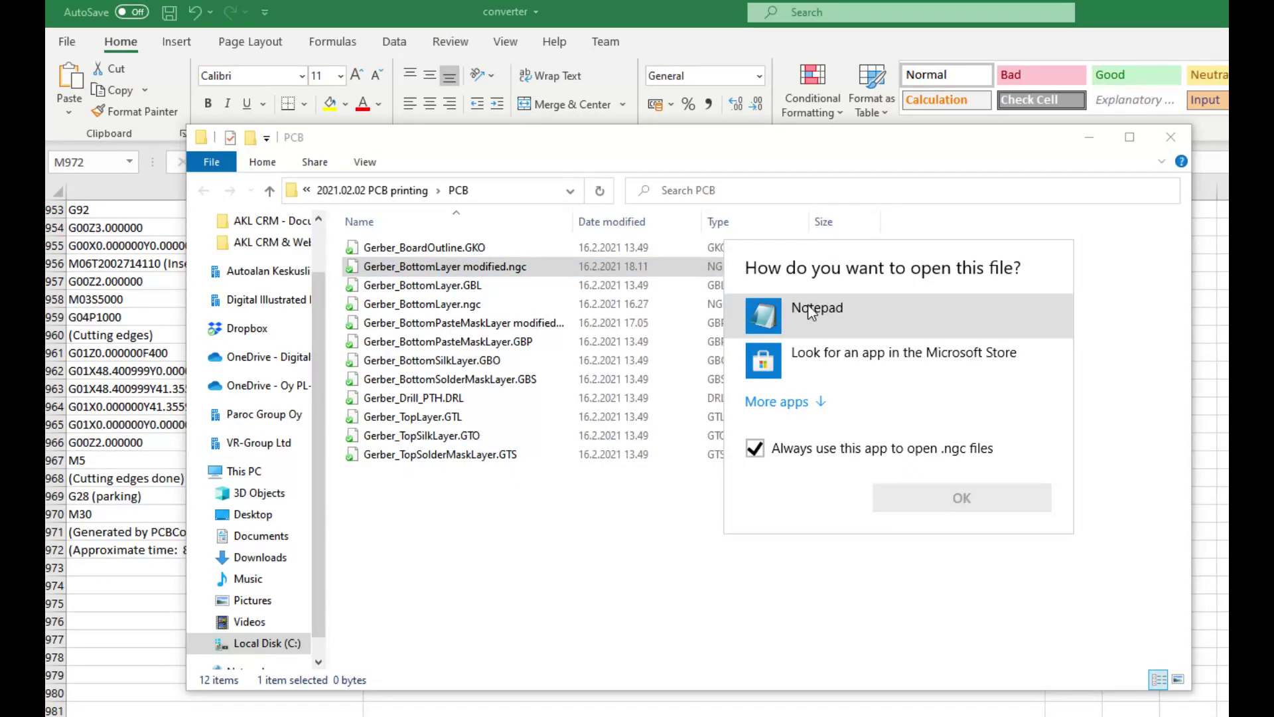
double_click(811, 313)
right_click(342, 259)
left_click(362, 336)
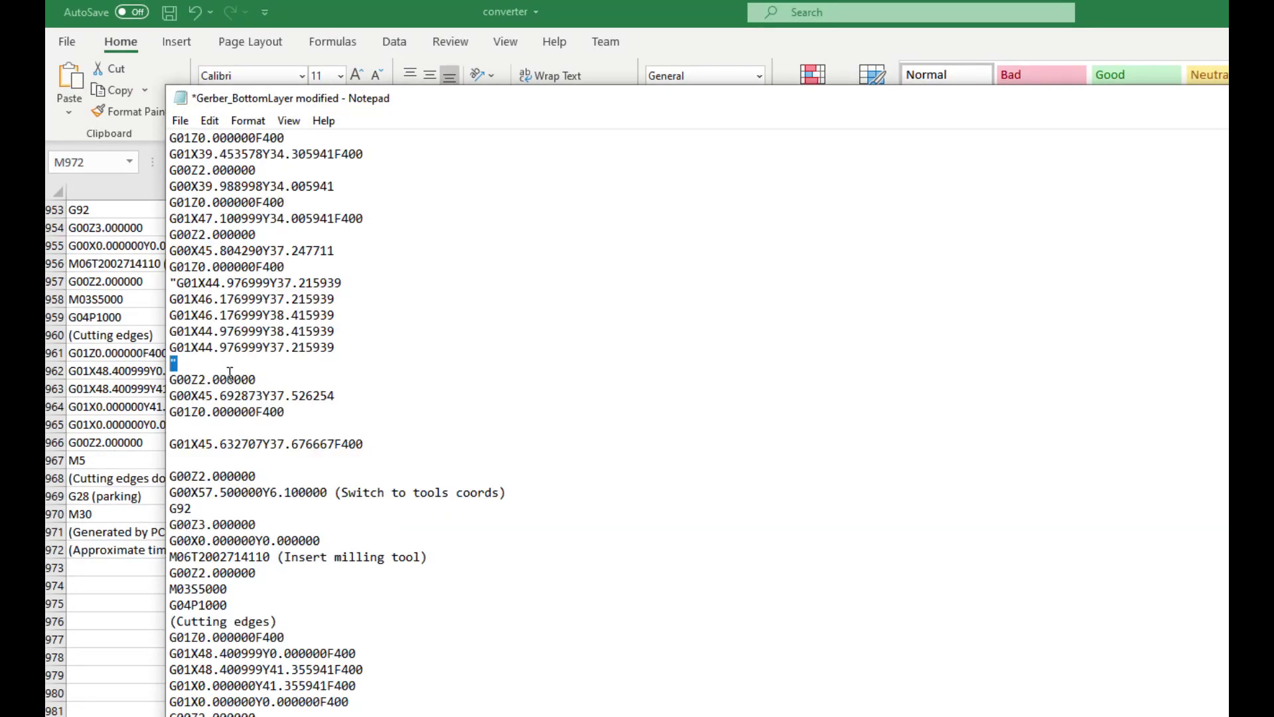
Remove all double quotation marks from Gerber_BottomLayer modified in Notepad by replacing them with nothing, and save the file.
key("ctrl+Home")
key("ctrl+h")
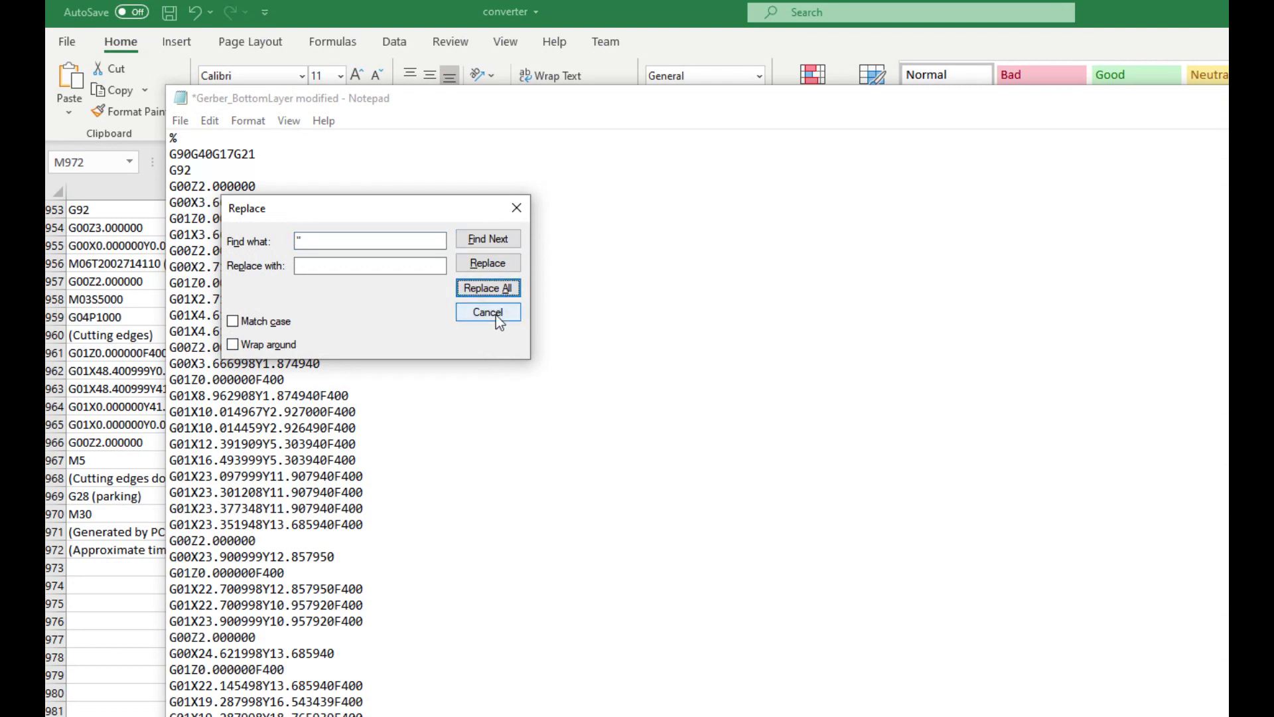
left_click(487, 311)
left_click(179, 121)
left_click(212, 201)
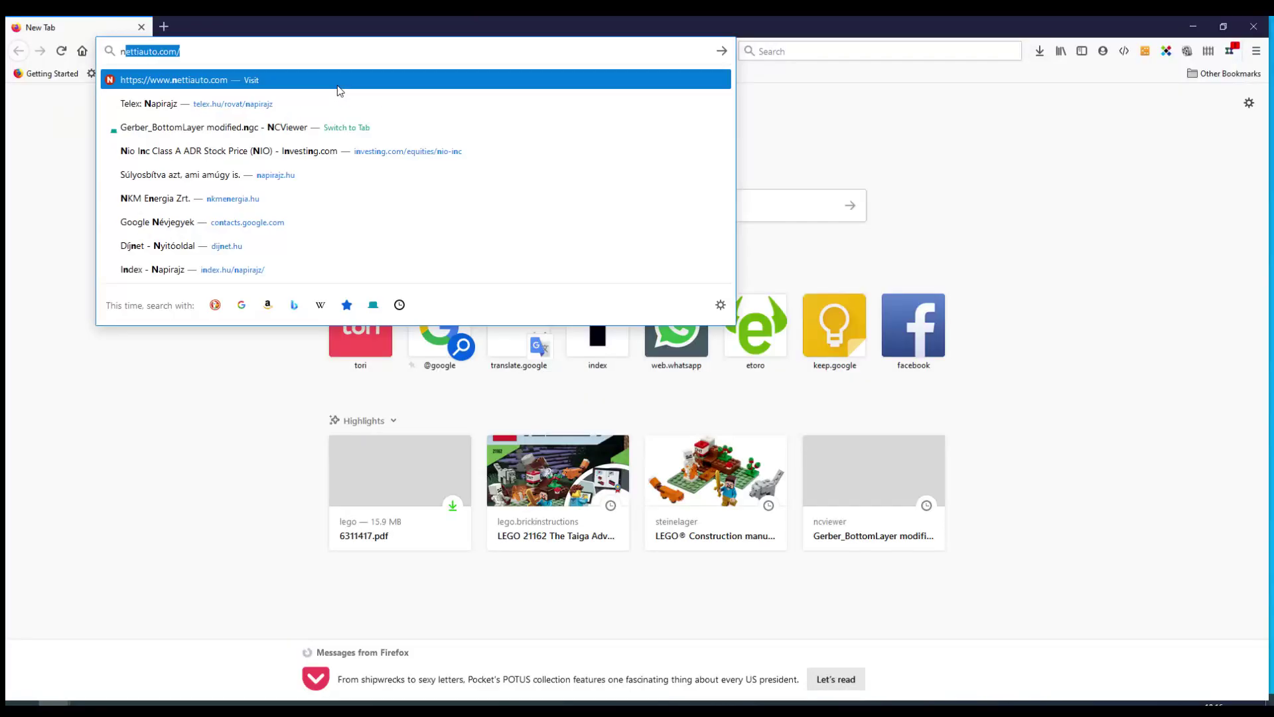
Switch to Firefox, load Gerber_BottomLayer modified.ngc from the PCB folder into ncviewer.com and play its toolpath simulation.
type("cv")
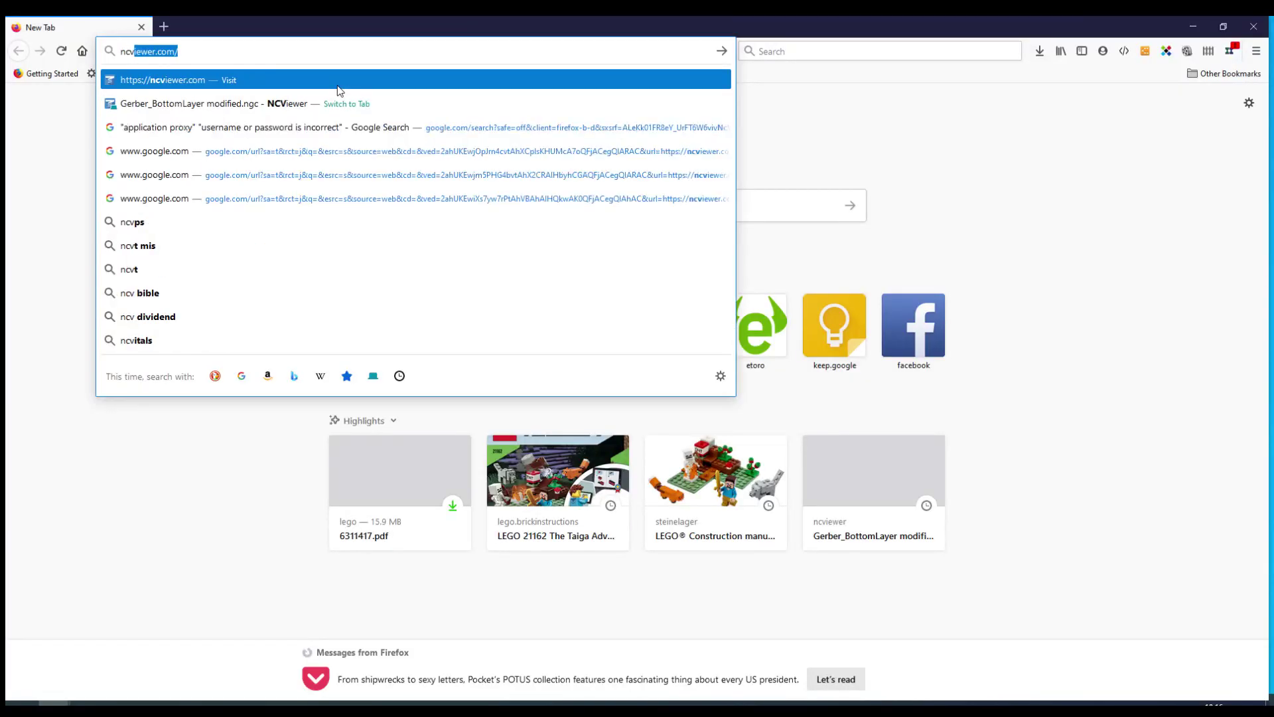
key("Return")
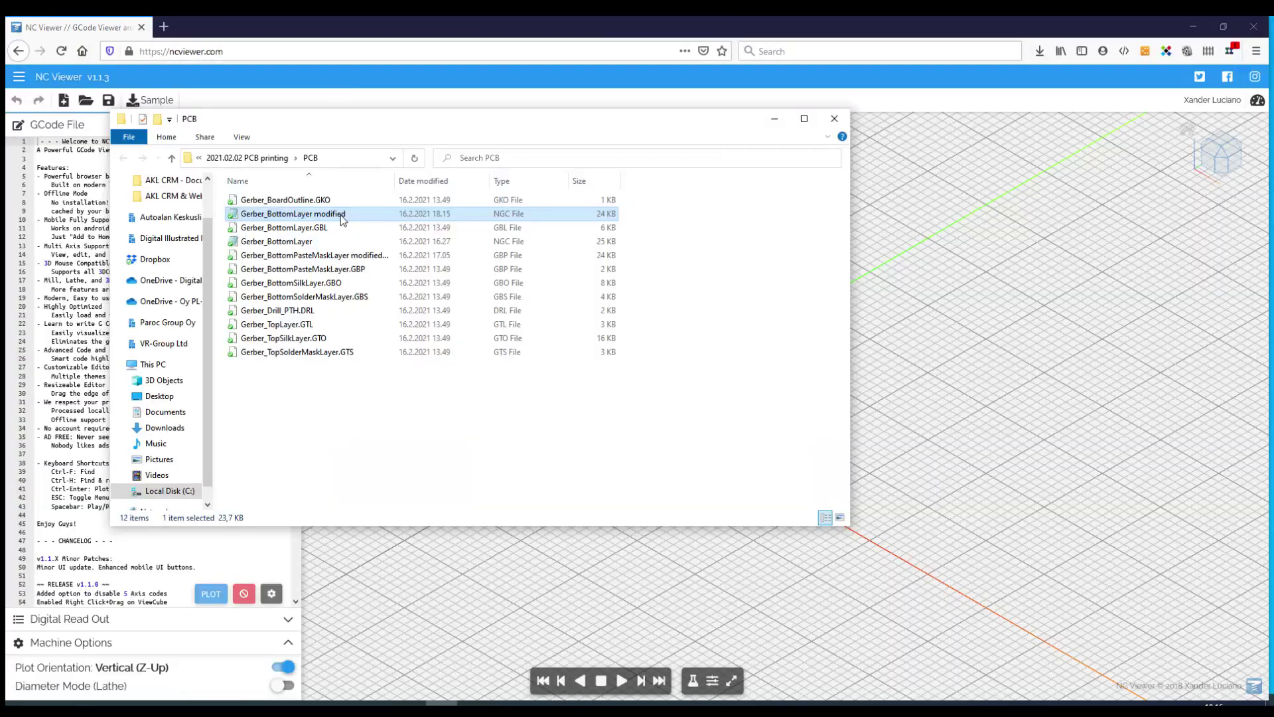
left_click_drag(312, 214, 55, 263)
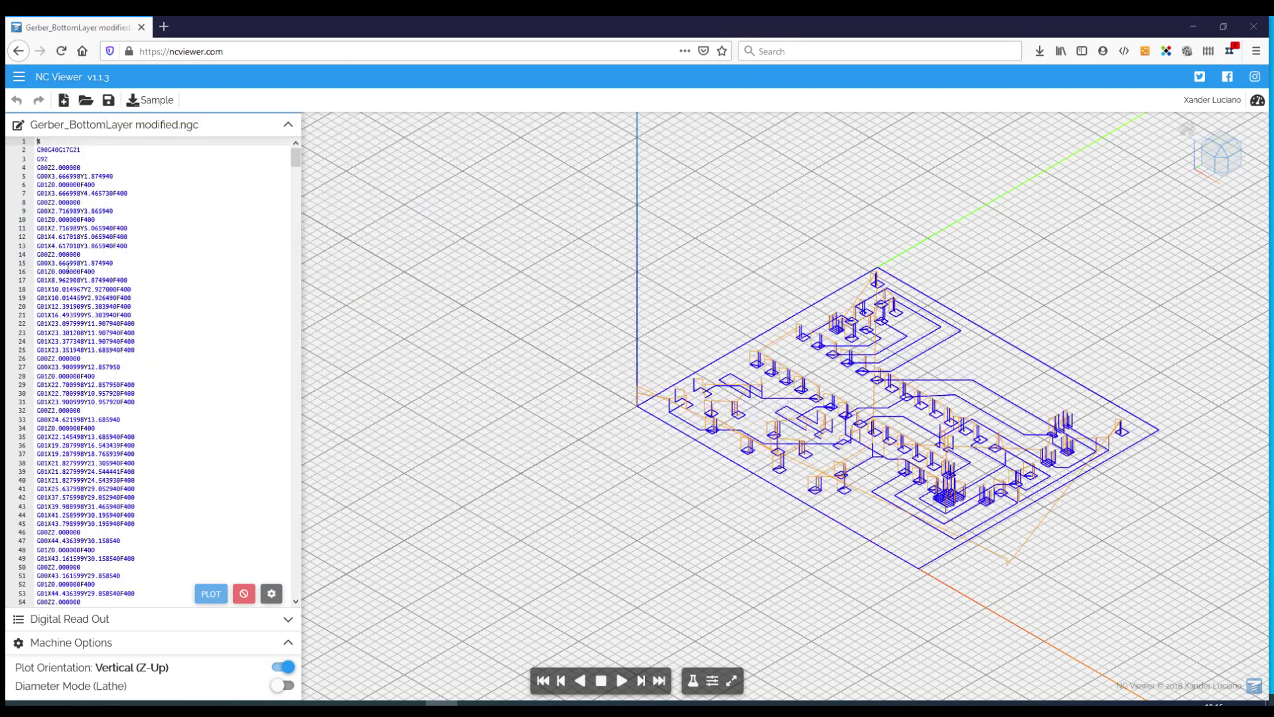
scroll(1050, 502, "up", 3)
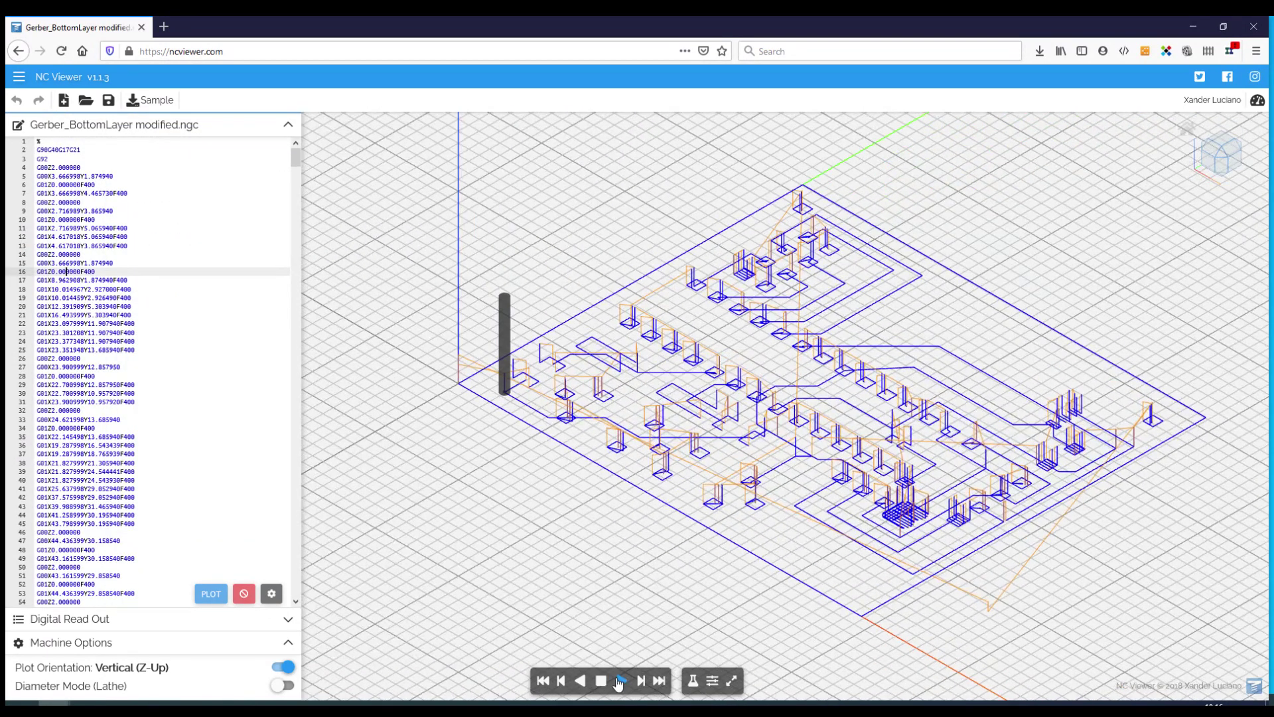
left_click(618, 683)
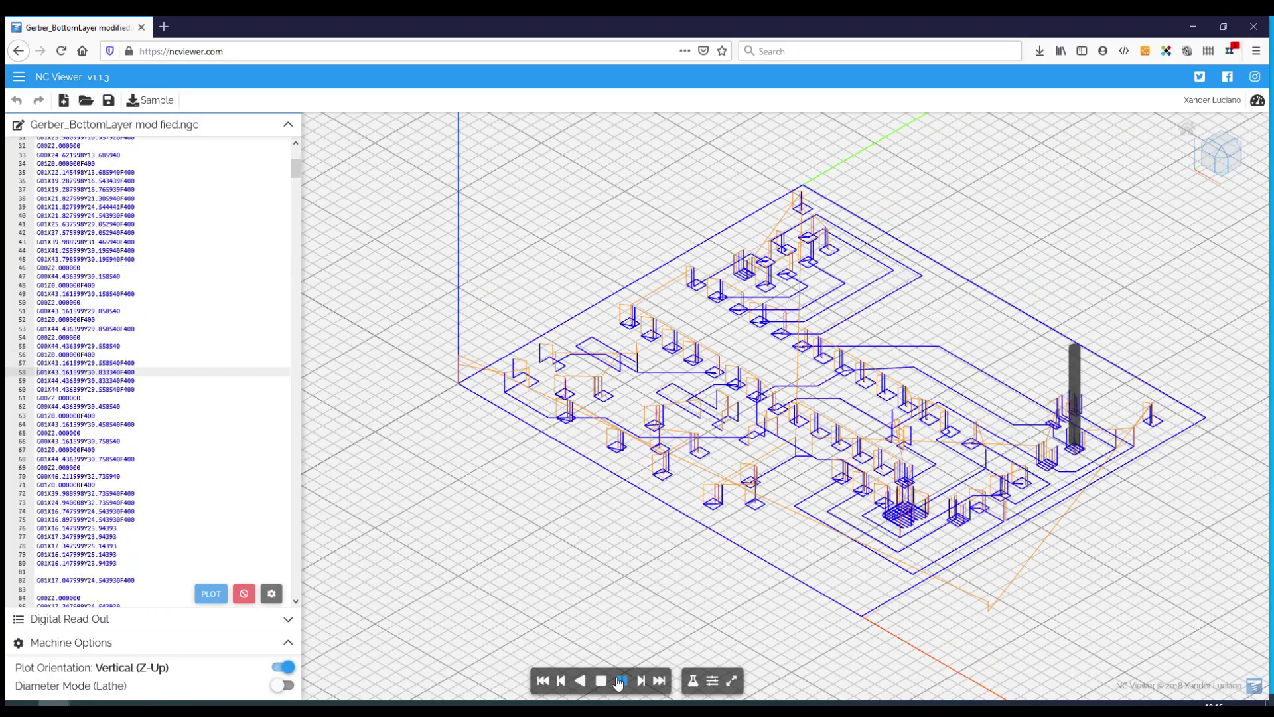